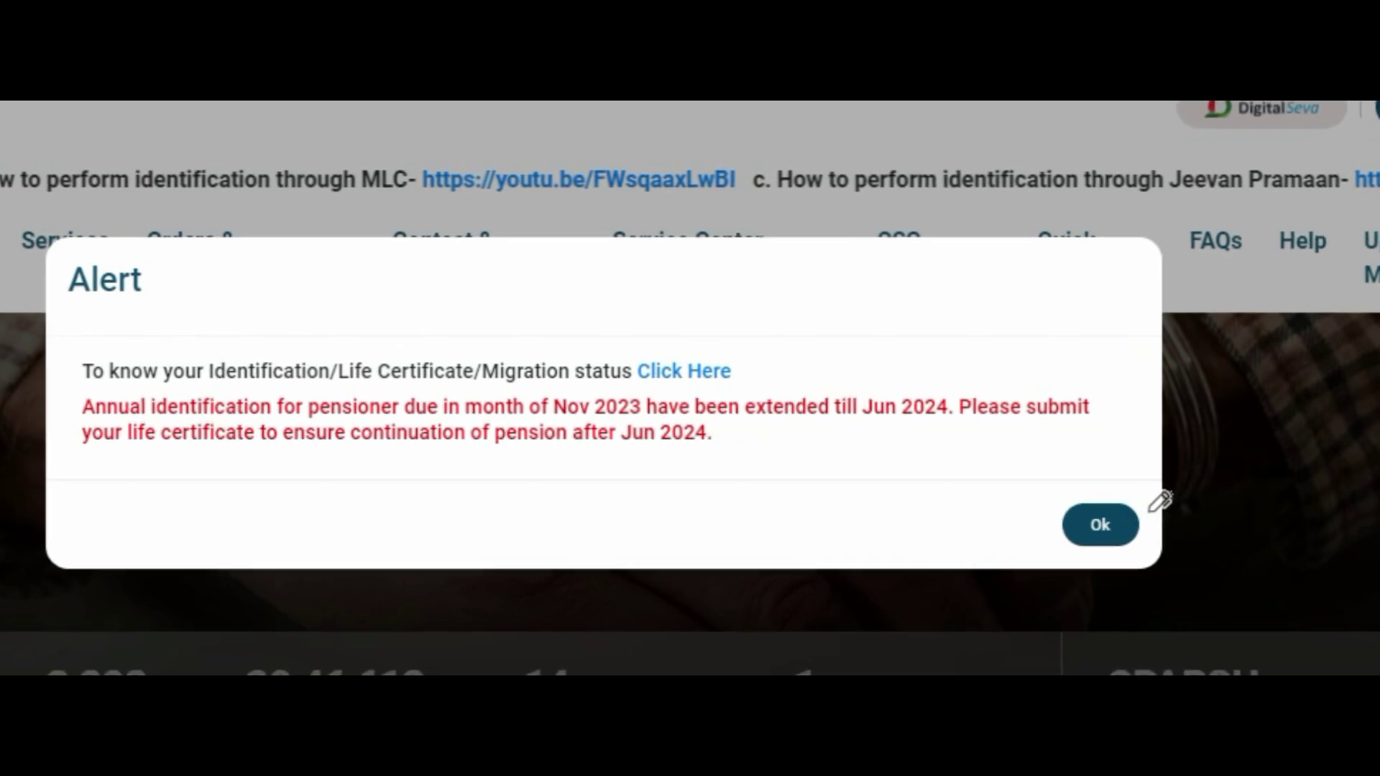
- Dismiss the life certificate alert and open the full list of services from the SPARSH home page
mouse_move(1121, 480)
left_mouse_down()
mouse_move(1097, 471)
mouse_move(1067, 531)
mouse_move(1134, 555)
mouse_move(1150, 496)
left_mouse_up()
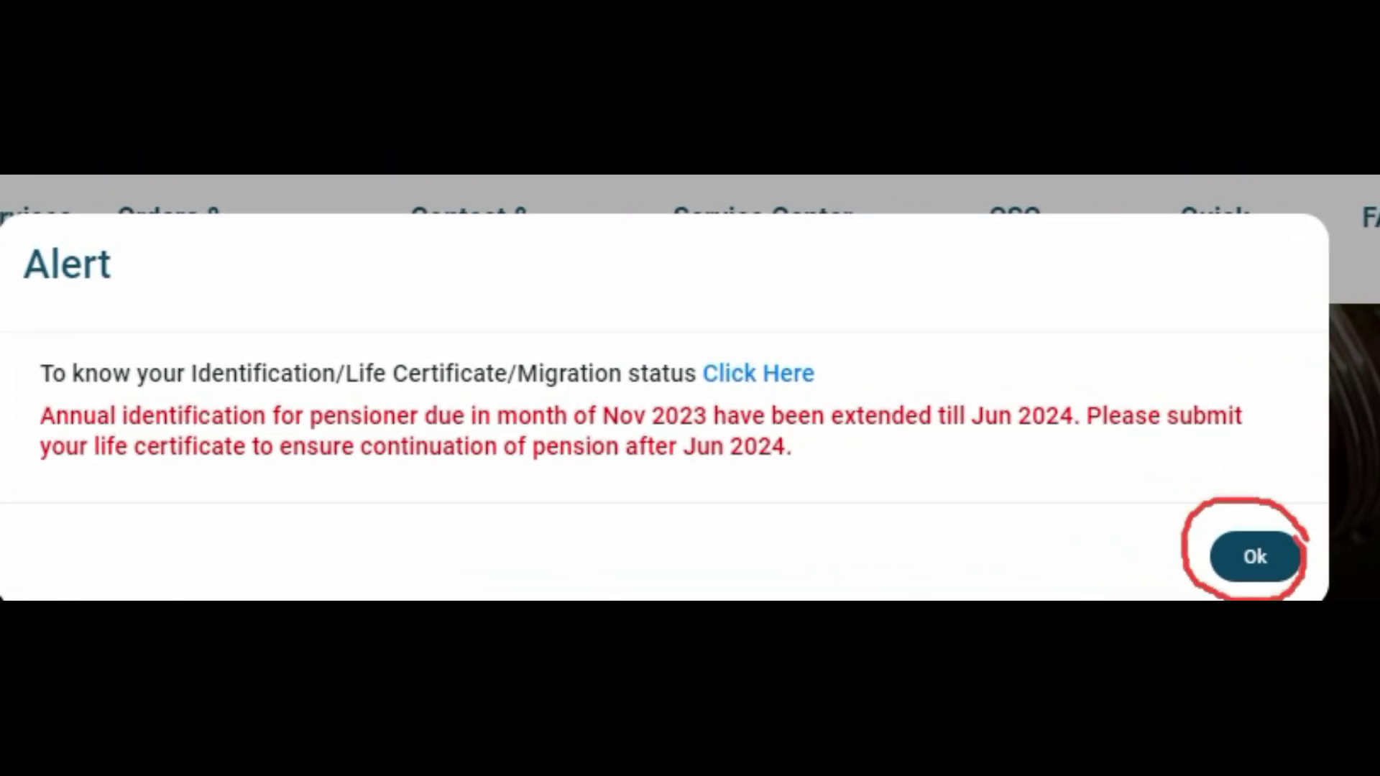
left_click(1195, 545)
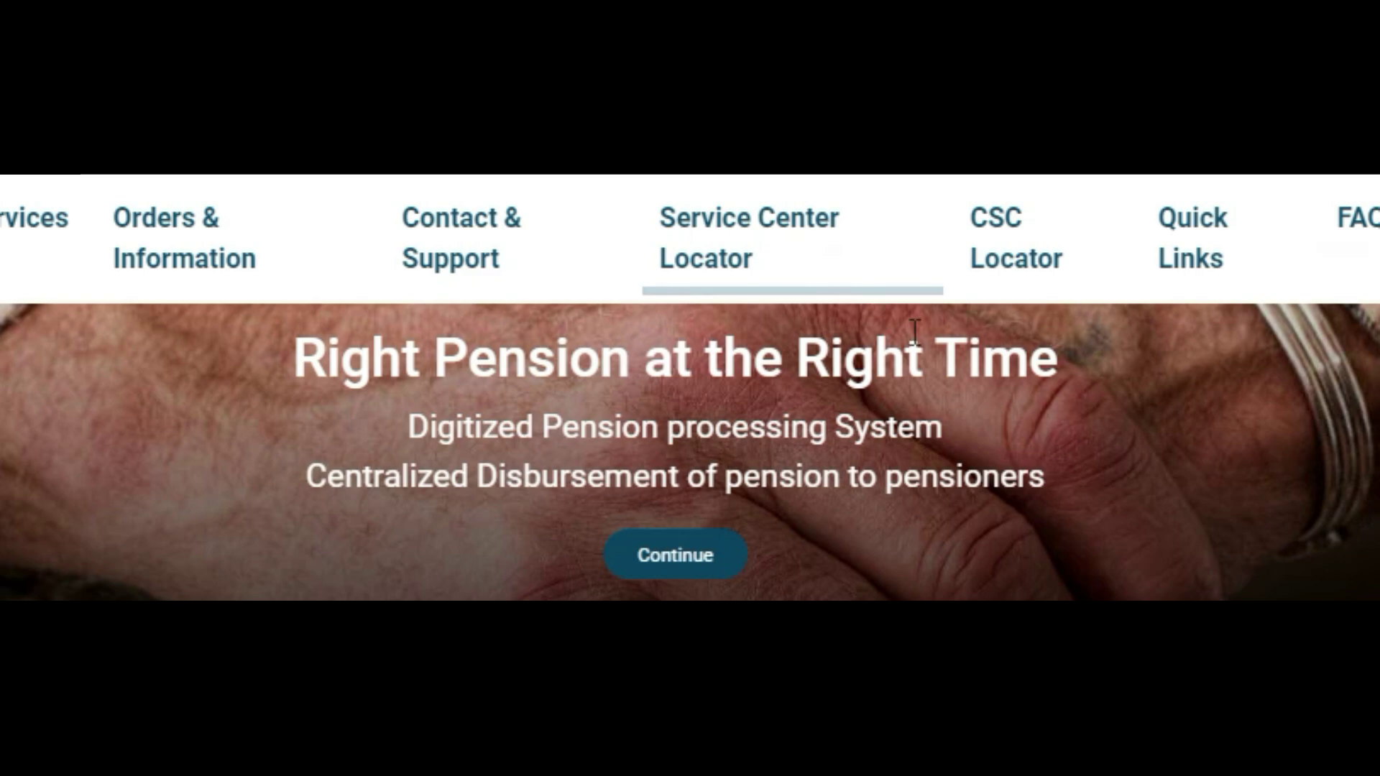
scroll(914, 332, "down", 10)
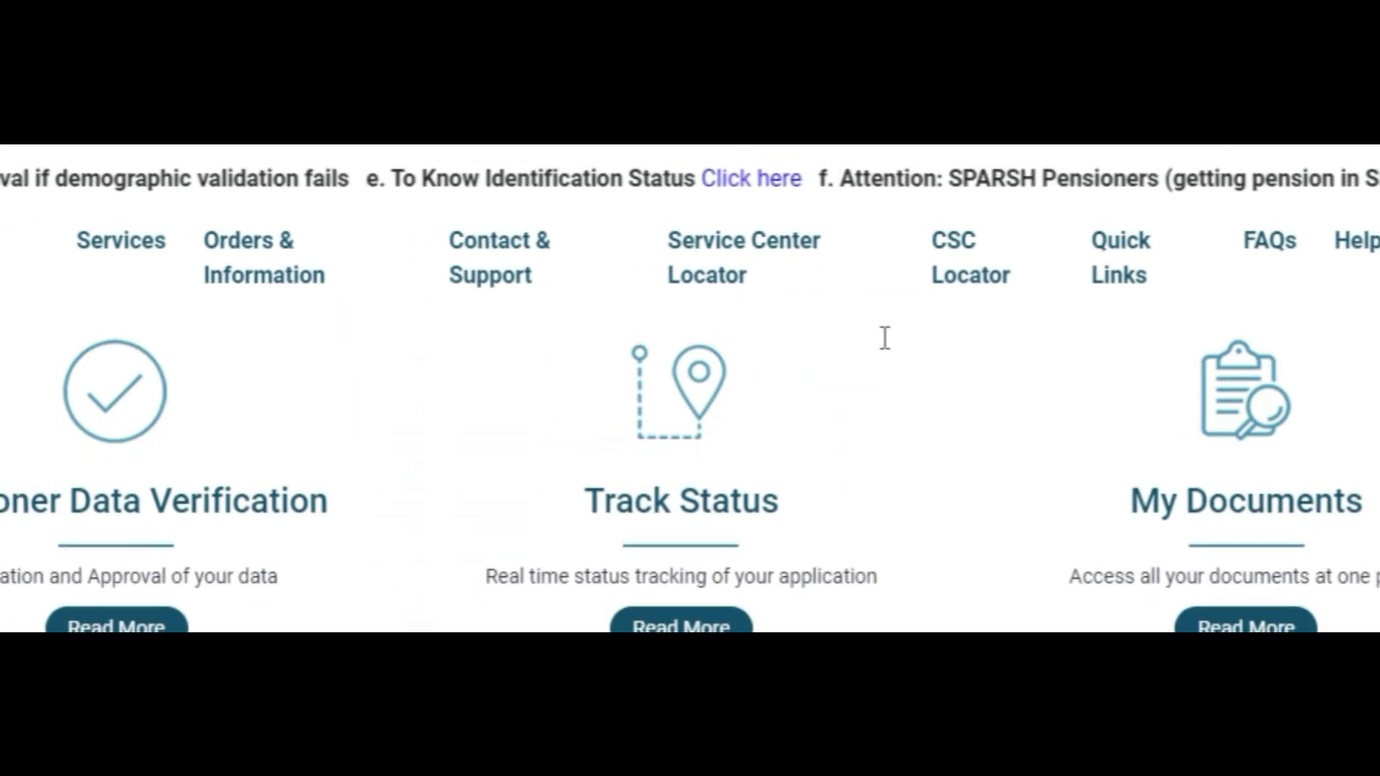
scroll(874, 339, "up", 5)
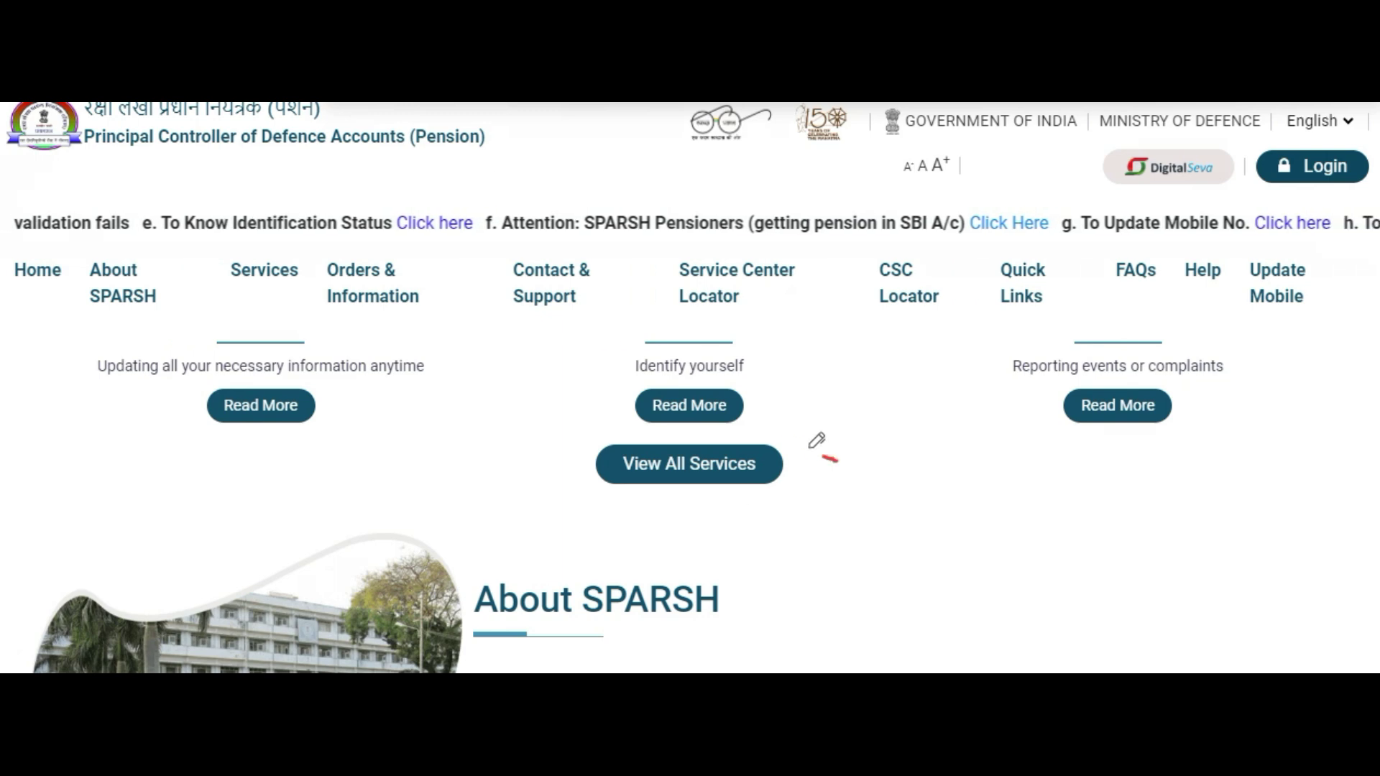
mouse_move(817, 440)
left_mouse_down()
mouse_move(599, 441)
mouse_move(638, 501)
mouse_move(838, 445)
mouse_move(836, 460)
left_mouse_up()
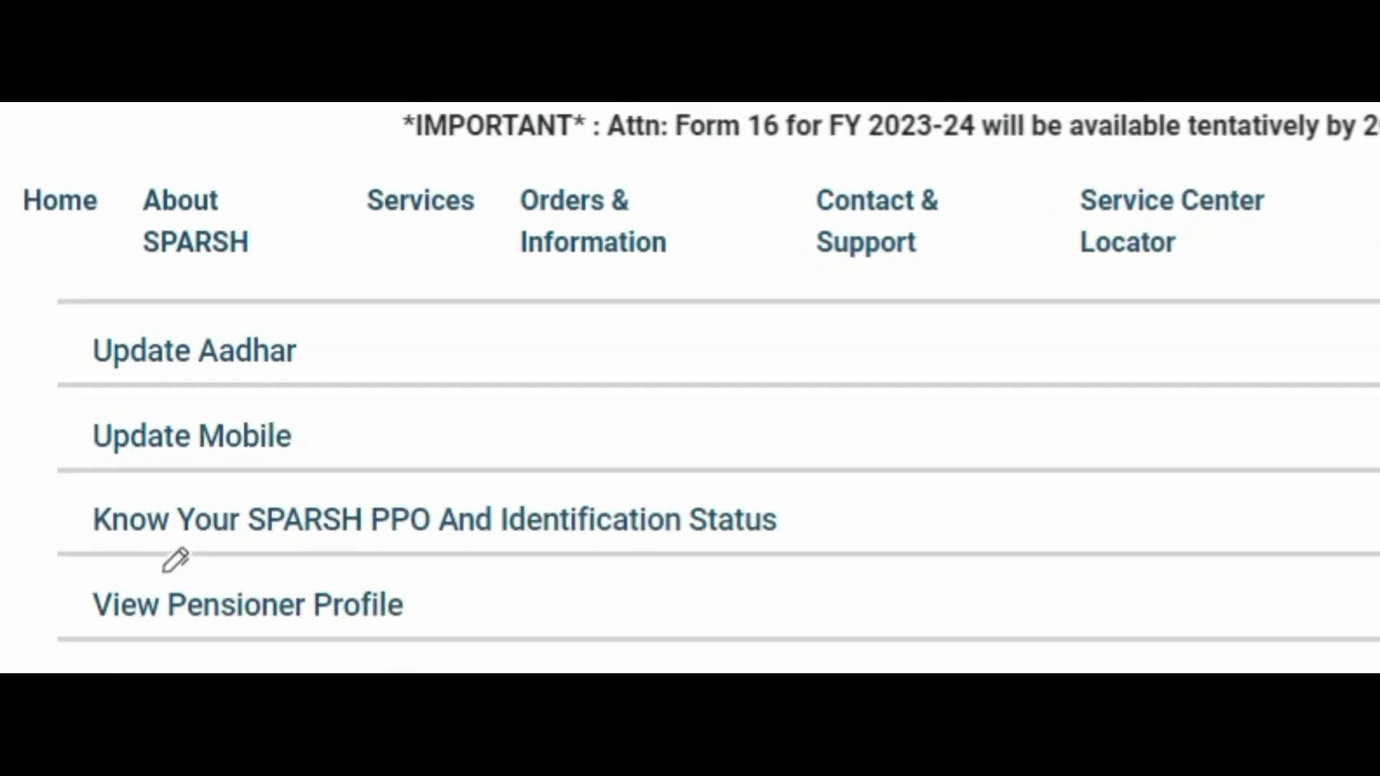
- Open the Know Your SPARSH PPO And Identification Status service
mouse_move(73, 544)
left_mouse_down()
mouse_move(140, 564)
mouse_move(869, 549)
mouse_move(815, 491)
left_mouse_up()
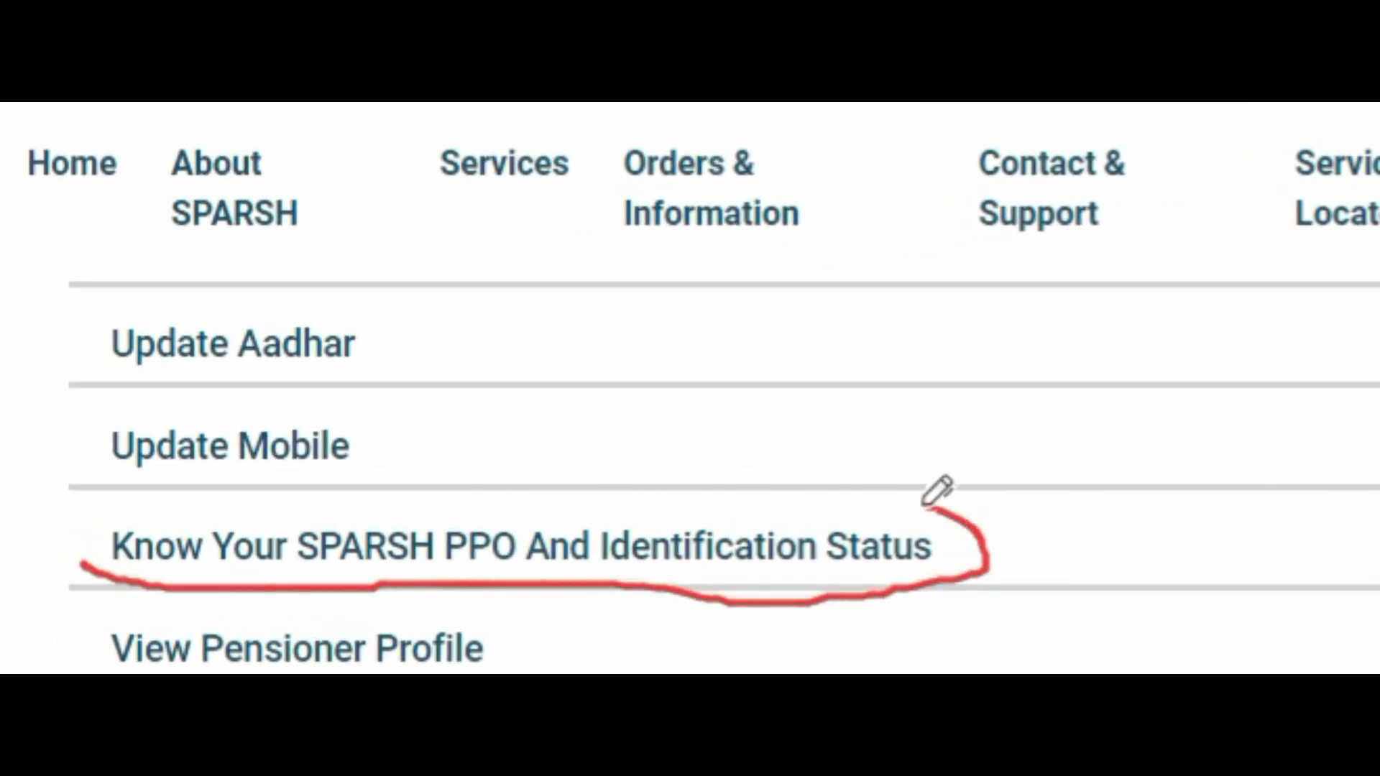
mouse_move(927, 505)
left_mouse_down()
mouse_move(482, 477)
mouse_move(109, 497)
mouse_move(63, 529)
left_mouse_up()
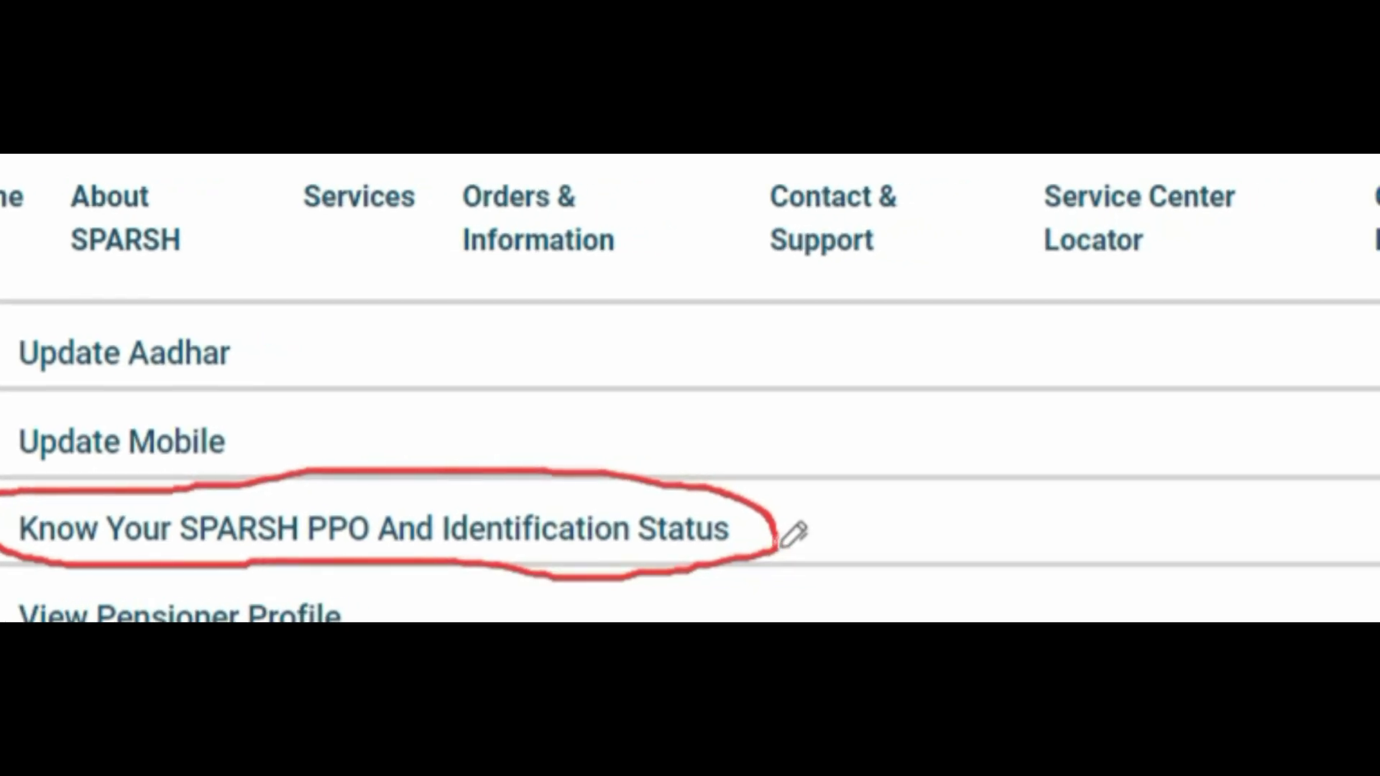
left_click_drag(895, 547, 1376, 548)
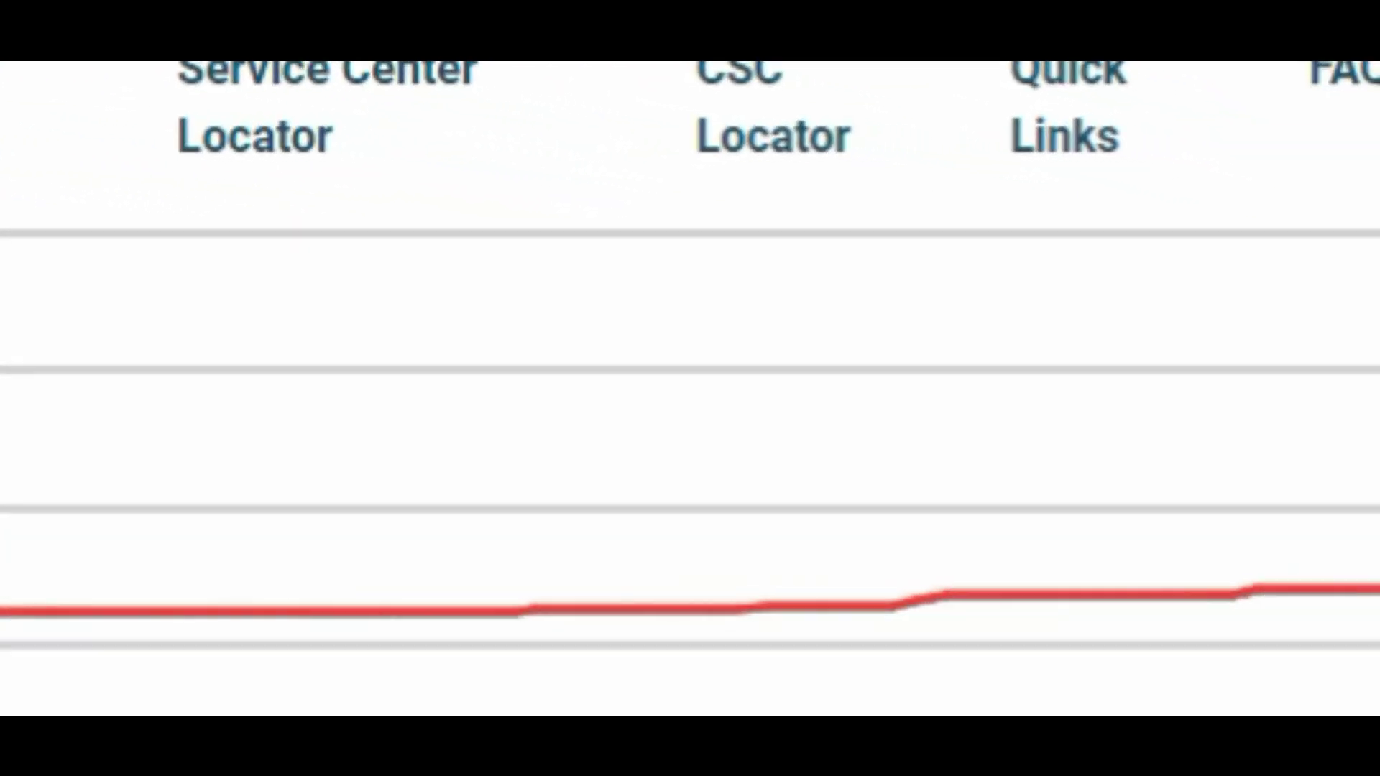
left_click_drag(1376, 564, 1330, 696)
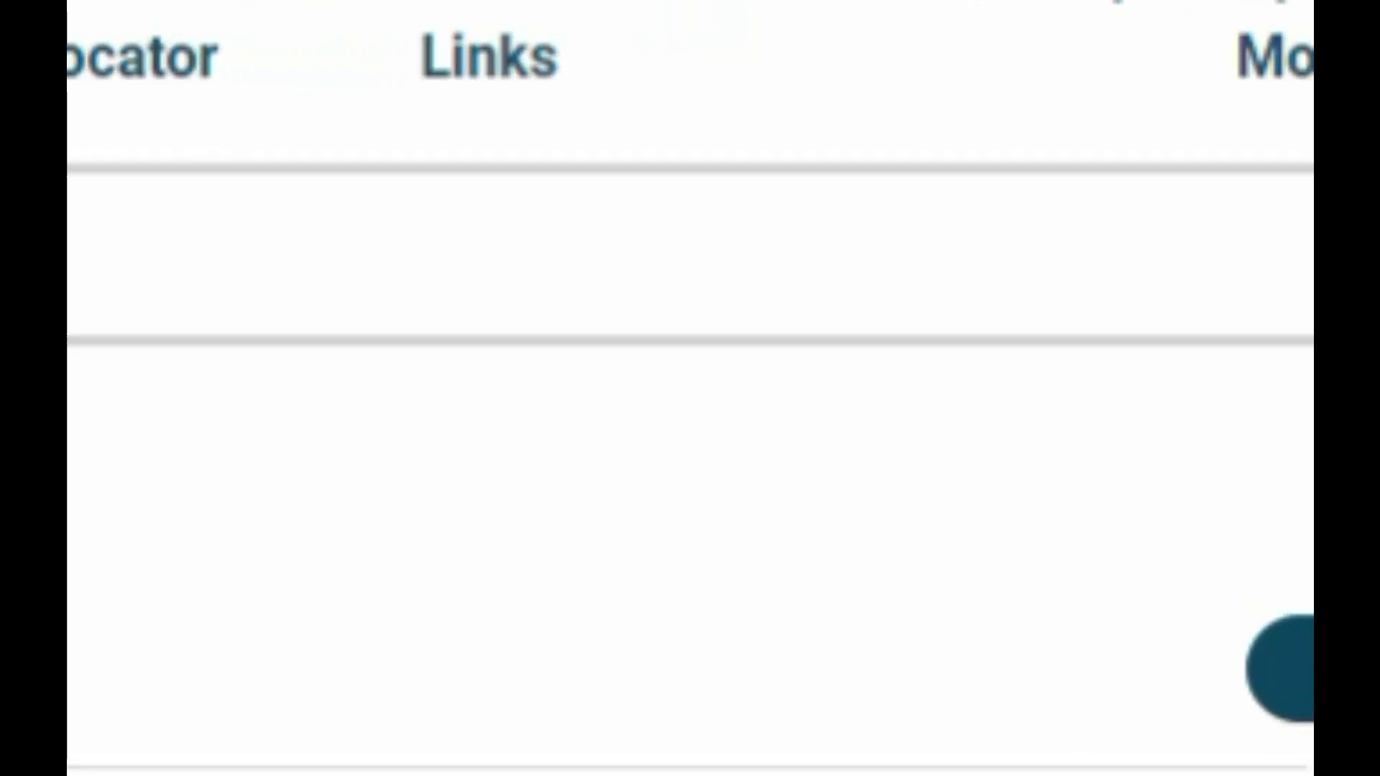
mouse_move(1001, 585)
left_mouse_down()
mouse_move(940, 554)
mouse_move(702, 548)
mouse_move(615, 665)
mouse_move(948, 761)
mouse_move(1044, 546)
mouse_move(871, 487)
mouse_move(845, 460)
left_mouse_up()
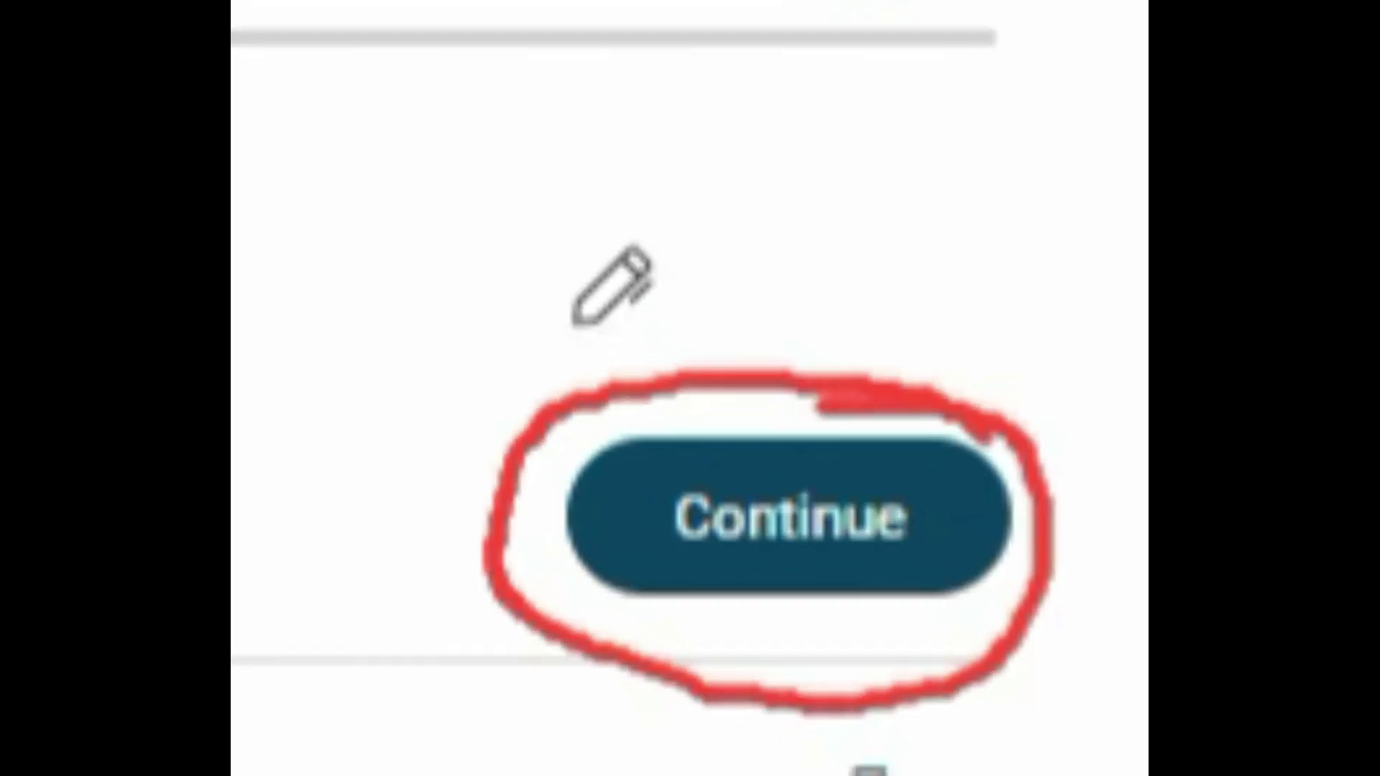
- Set the first Unique Identifier to Personal No
mouse_move(269, 381)
left_mouse_down()
mouse_move(330, 500)
mouse_move(700, 164)
left_mouse_up()
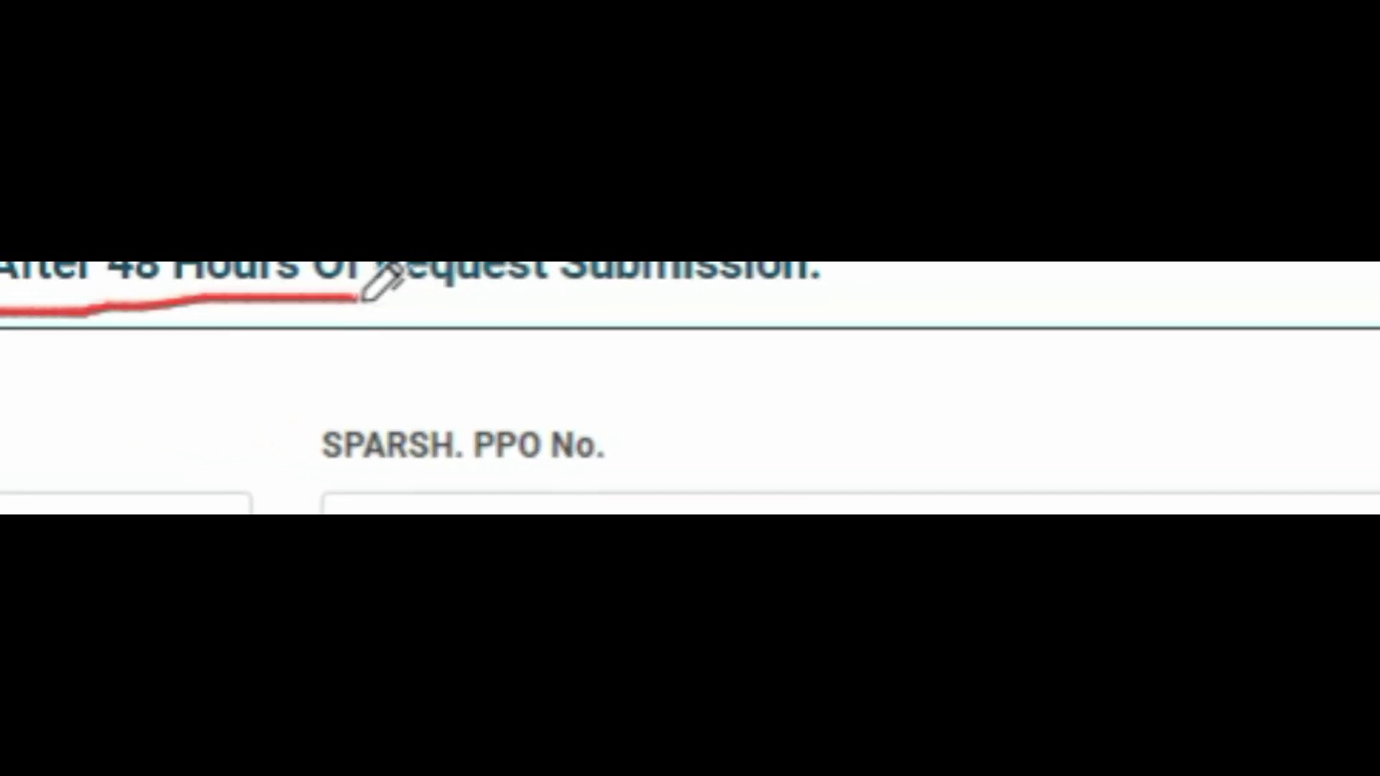
mouse_move(832, 342)
left_mouse_down()
mouse_move(1044, 304)
mouse_move(961, 266)
mouse_move(265, 265)
left_mouse_up()
mouse_move(591, 357)
left_mouse_down()
mouse_move(83, 373)
mouse_move(19, 441)
left_mouse_up()
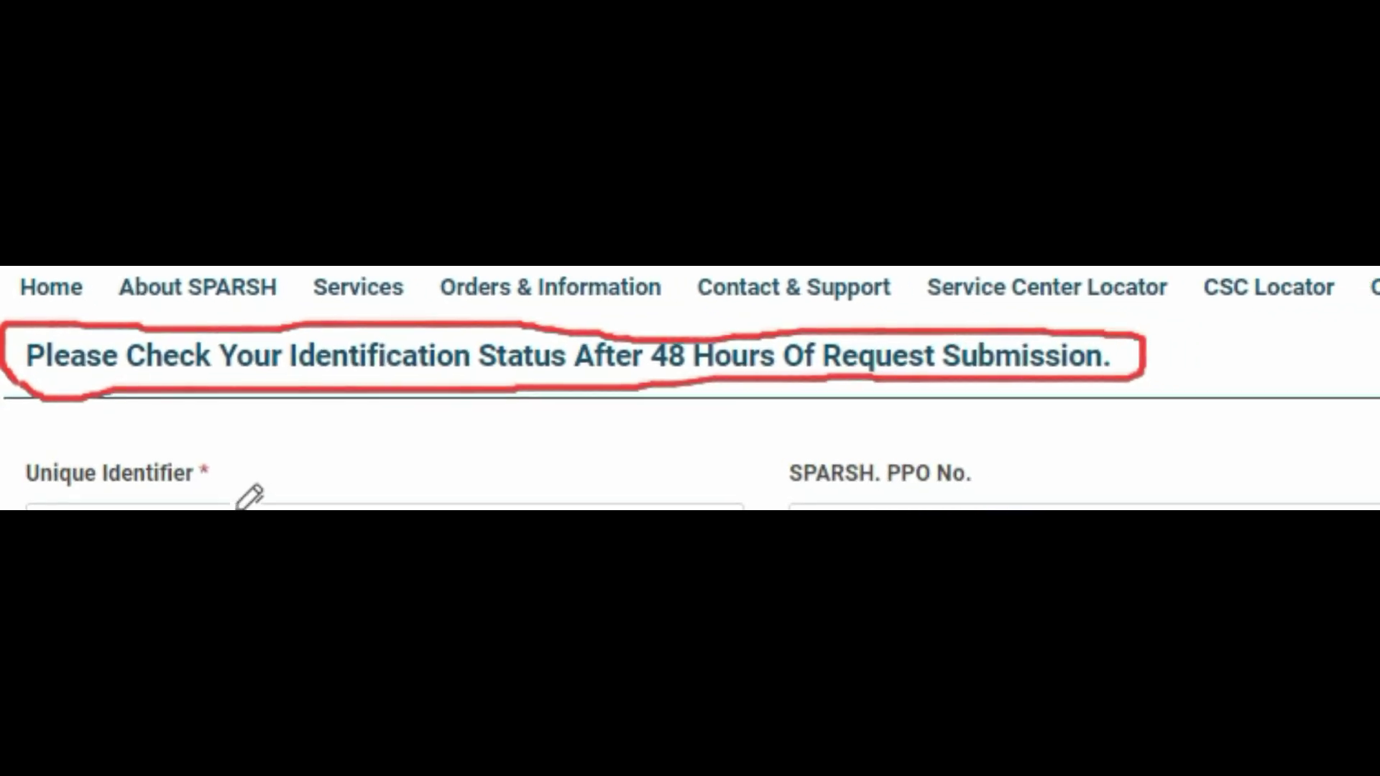
mouse_move(236, 460)
left_mouse_down()
mouse_move(107, 406)
mouse_move(3, 413)
mouse_move(149, 471)
mouse_move(222, 416)
left_mouse_up()
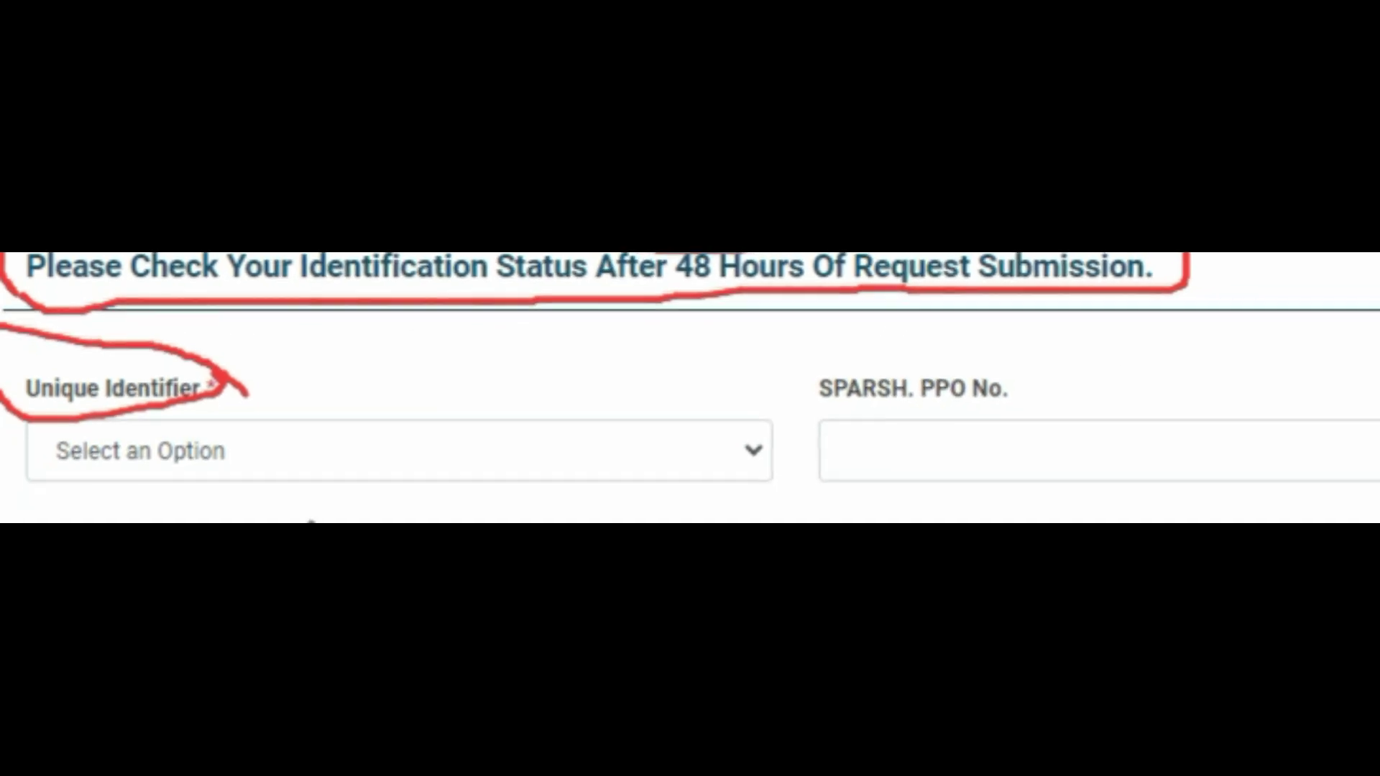
mouse_move(299, 509)
left_mouse_down()
mouse_move(169, 456)
mouse_move(46, 478)
mouse_move(10, 524)
left_mouse_up()
left_click_drag(245, 499, 240, 529)
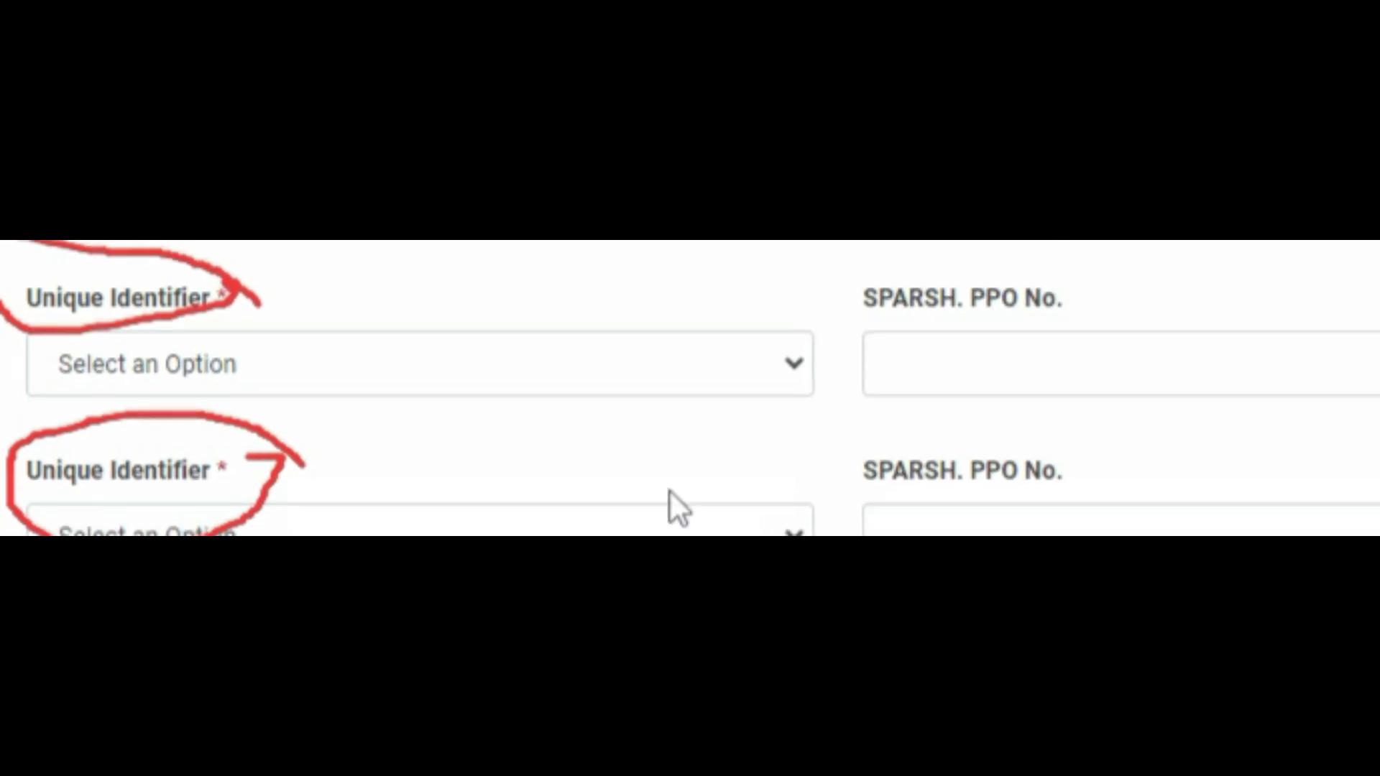
left_click(785, 375)
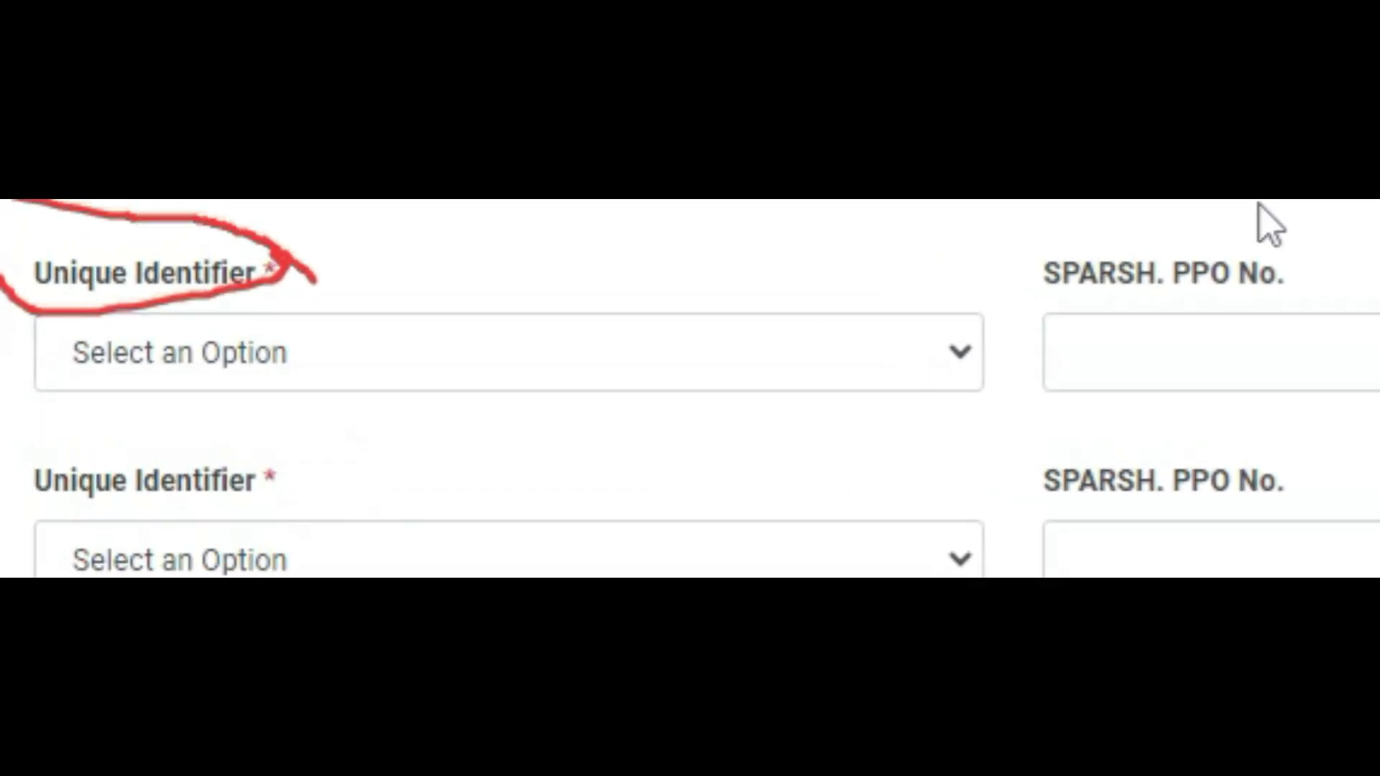
left_click(963, 352)
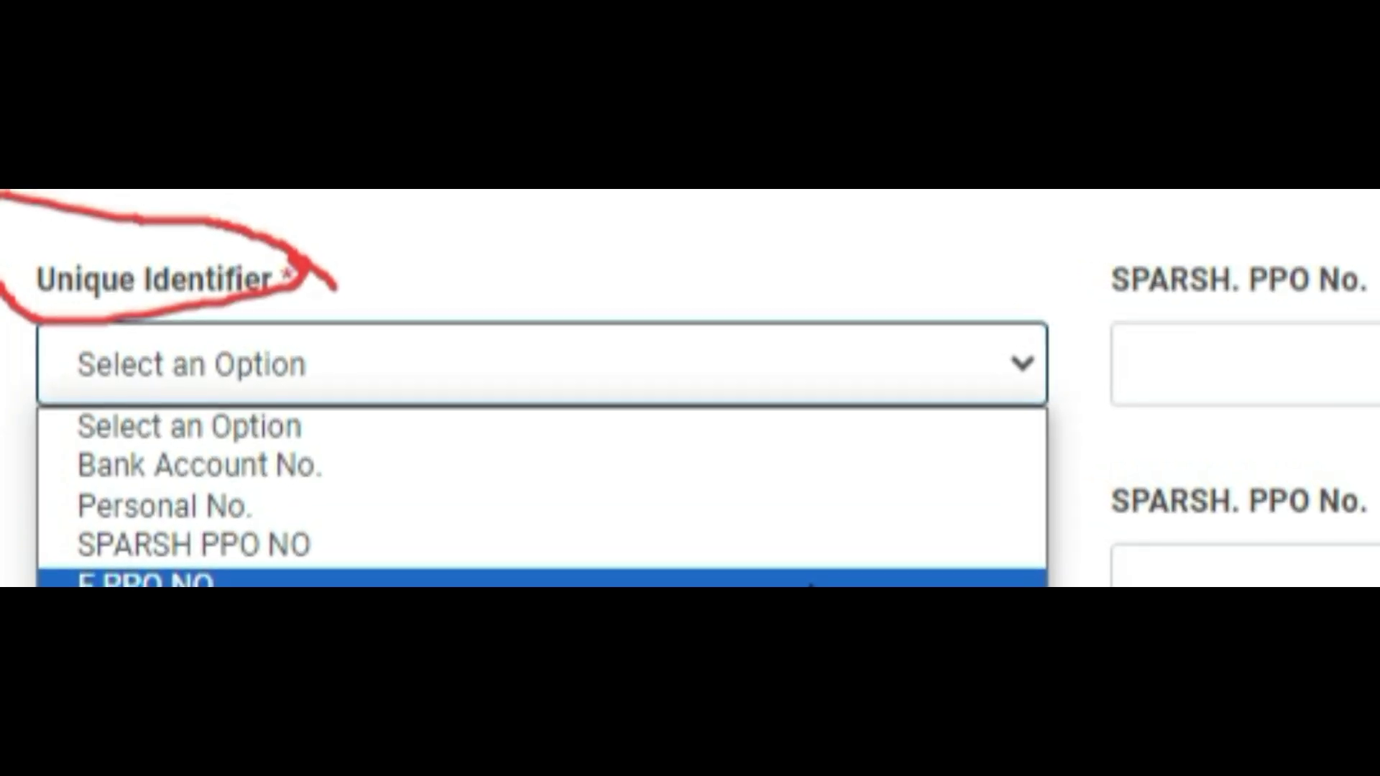
left_click(802, 523)
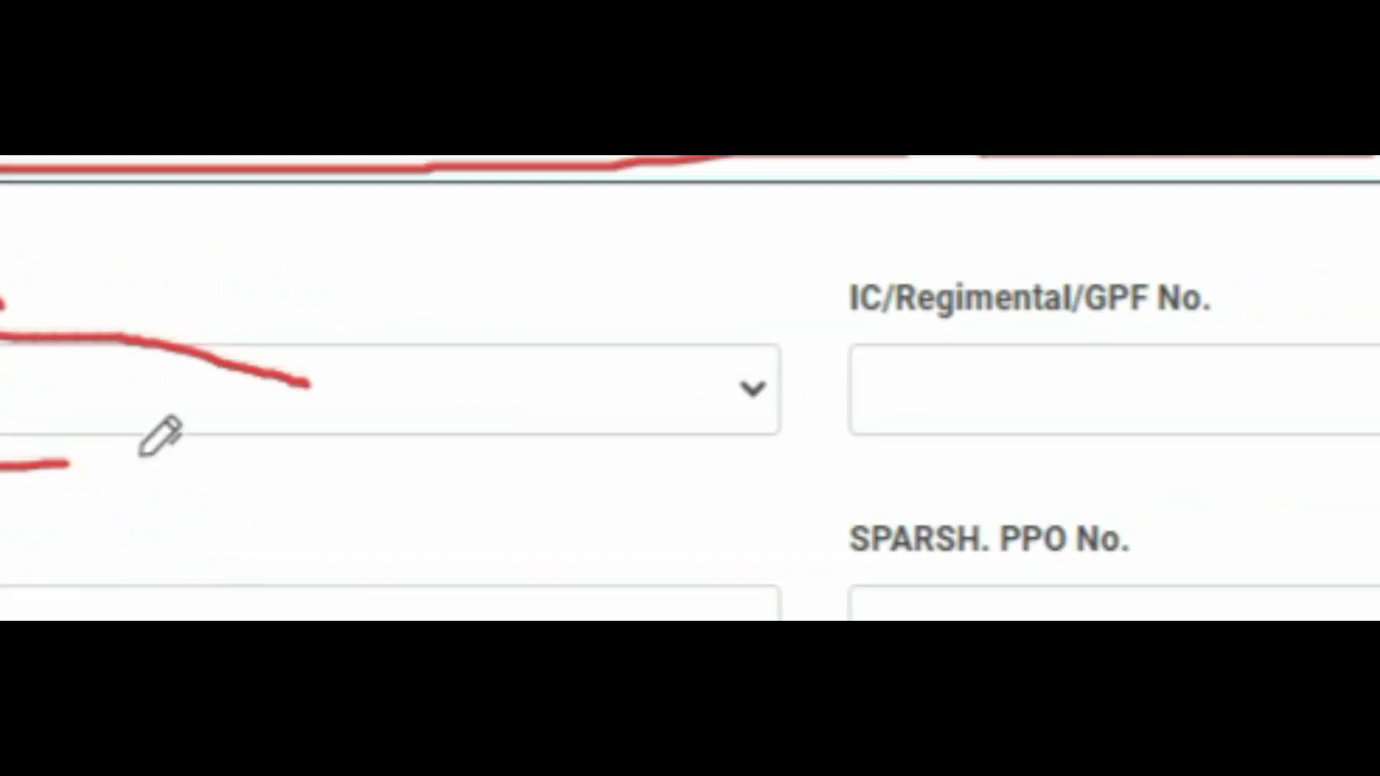
mouse_move(1299, 427)
left_mouse_down()
mouse_move(618, 256)
mouse_move(348, 457)
mouse_move(1311, 433)
mouse_move(1347, 408)
left_mouse_up()
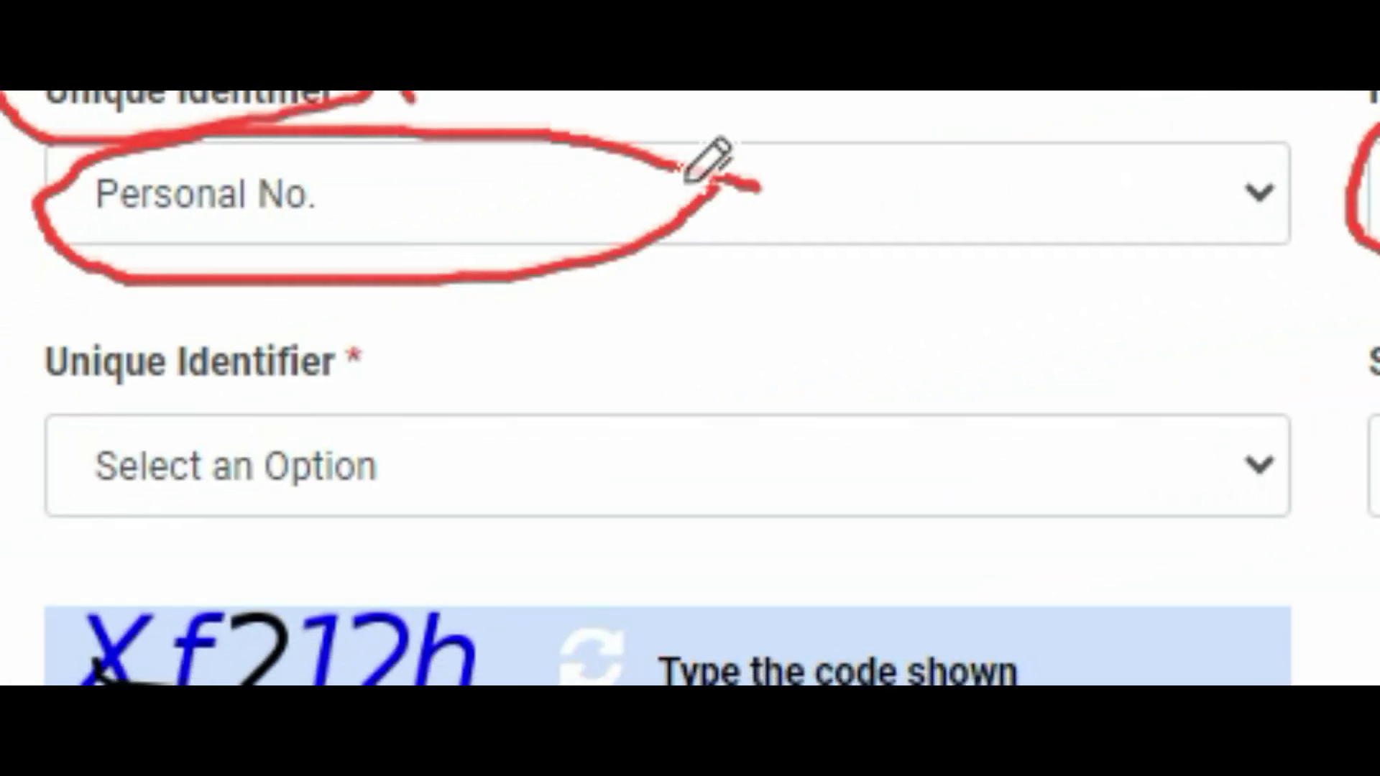
left_click_drag(690, 178, 991, 104)
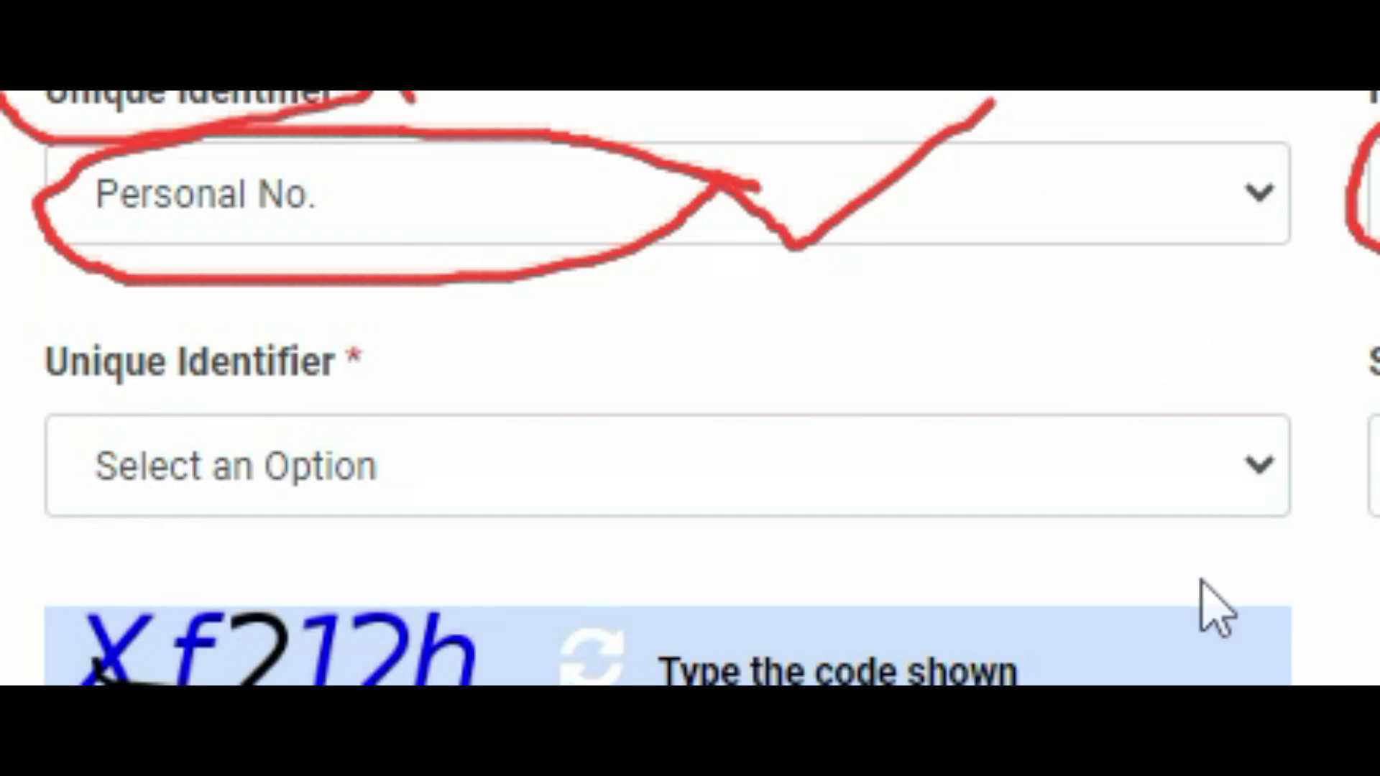
- Set the second Unique Identifier to Bank Account No
left_click(1268, 496)
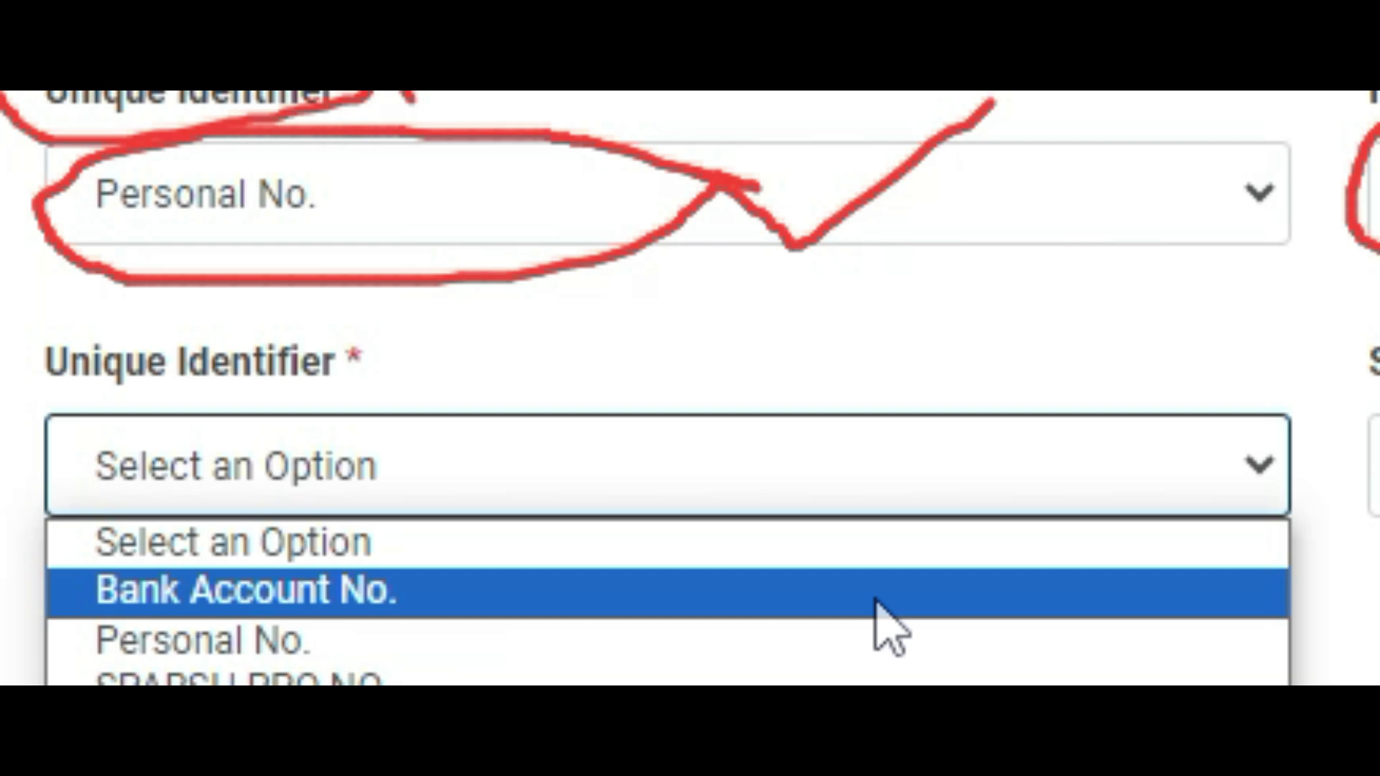
key("Escape")
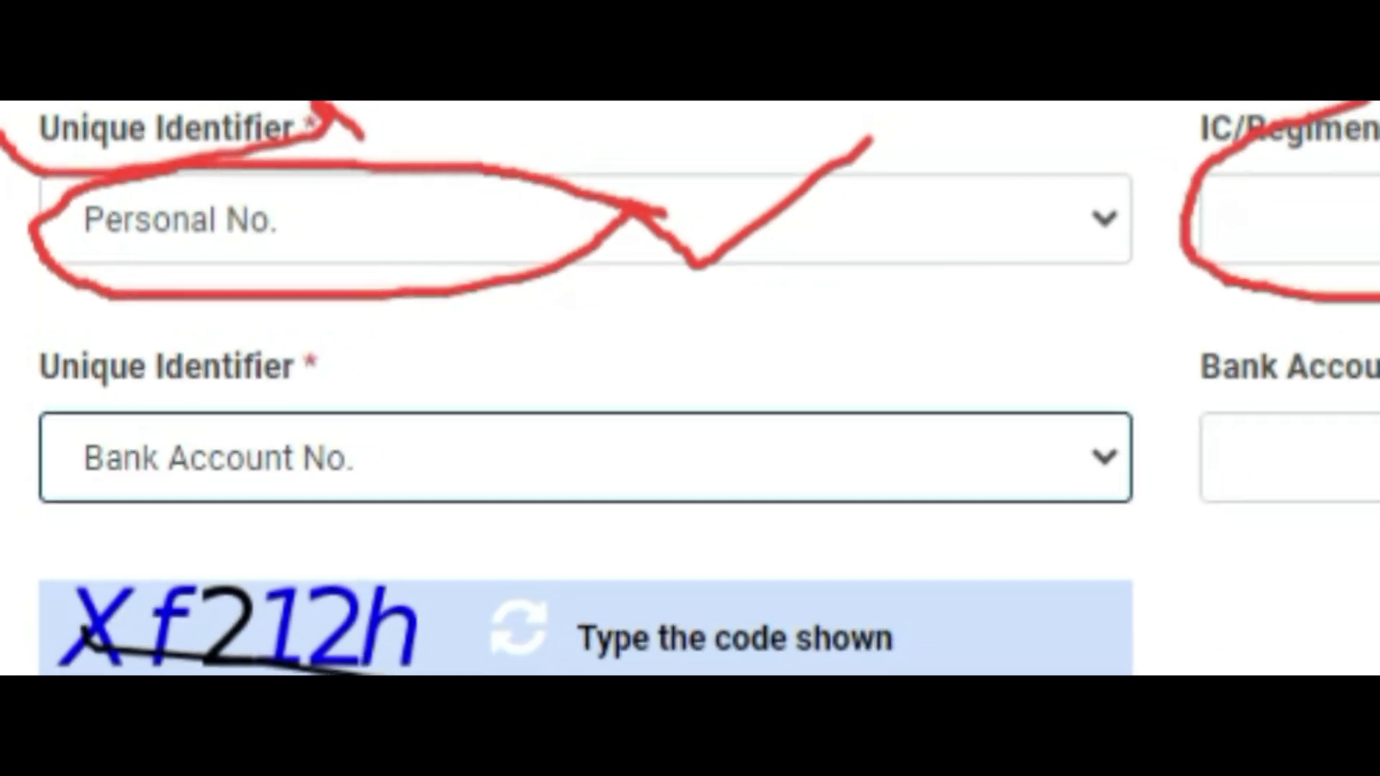
mouse_move(1127, 452)
left_mouse_down()
mouse_move(905, 373)
mouse_move(76, 403)
mouse_move(579, 477)
left_mouse_up()
left_click_drag(483, 480, 719, 417)
- Fill in the IC/Regimental/GPF number, bank account number and captcha code, and search for the pensioner's record
mouse_move(1376, 403)
left_mouse_down()
mouse_move(1017, 414)
mouse_move(1376, 501)
left_mouse_up()
left_click_drag(1307, 475, 1372, 429)
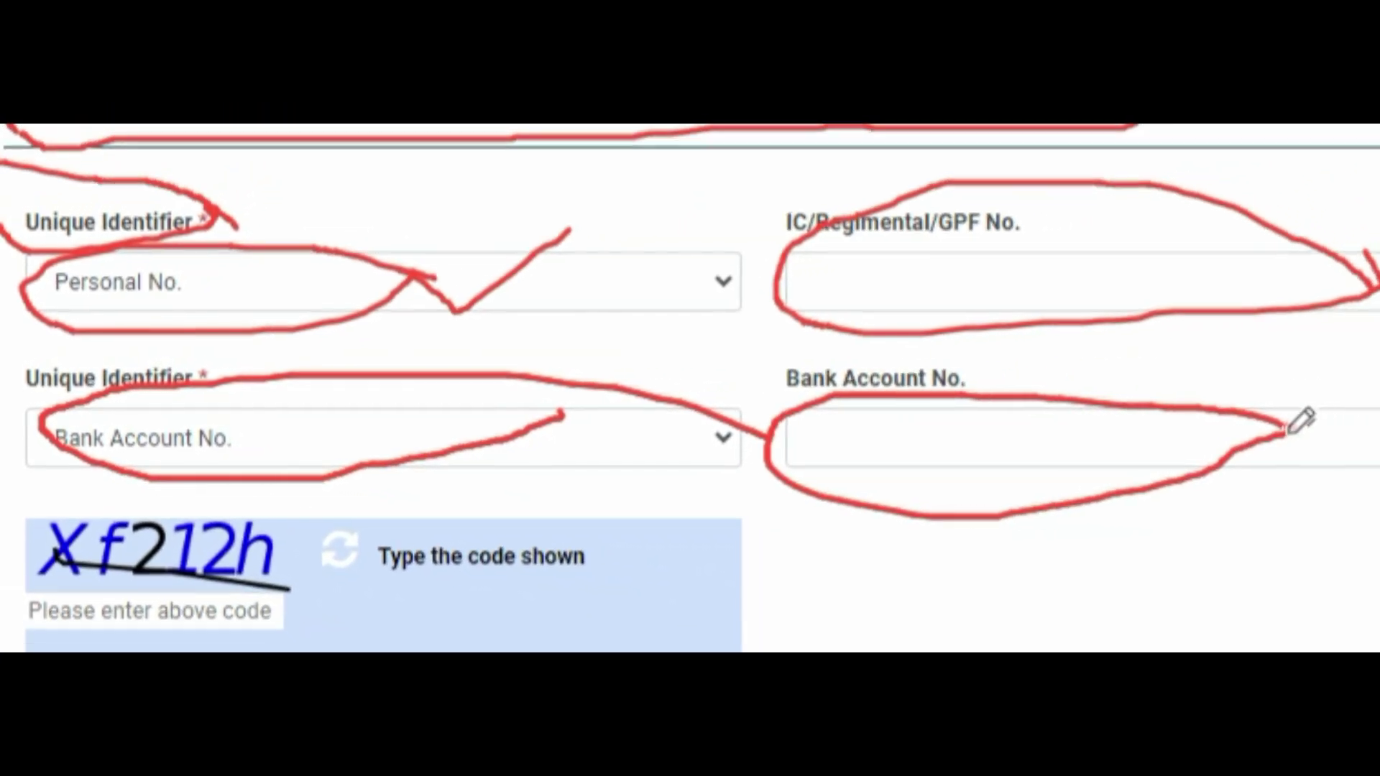
mouse_move(1365, 259)
left_mouse_down()
mouse_move(1376, 287)
mouse_move(1342, 271)
left_mouse_up()
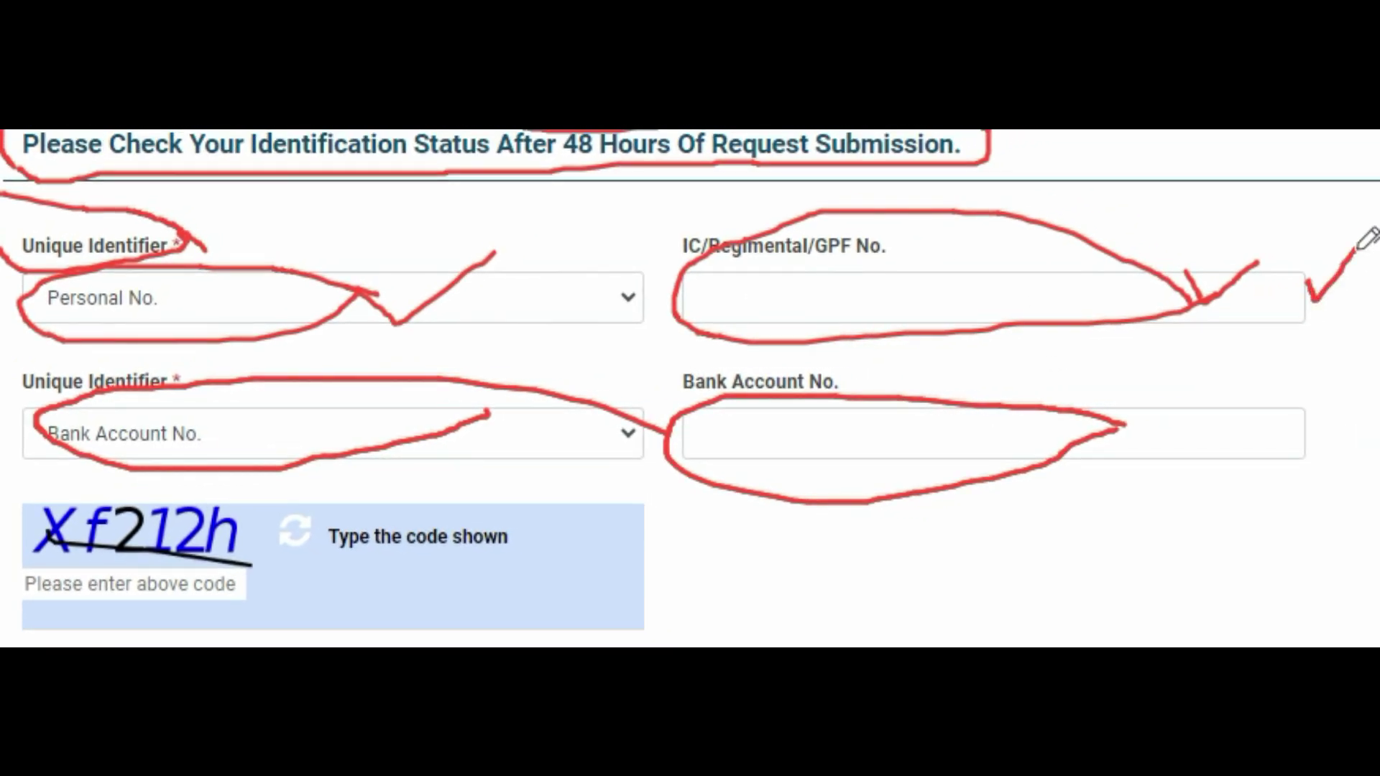
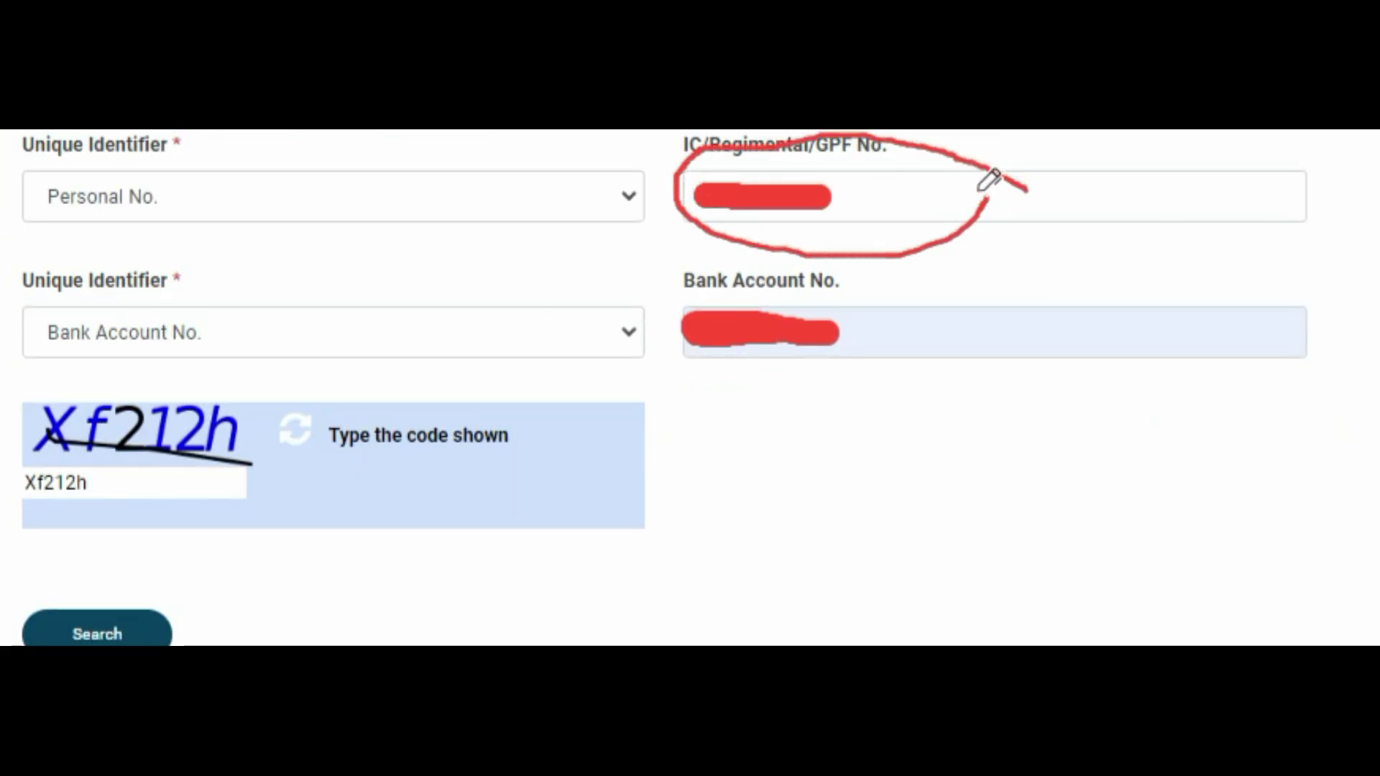
mouse_move(868, 268)
left_mouse_down()
mouse_move(687, 286)
mouse_move(754, 384)
mouse_move(995, 300)
left_mouse_up()
mouse_move(277, 599)
left_mouse_down()
mouse_move(176, 556)
mouse_move(13, 597)
mouse_move(272, 622)
left_mouse_up()
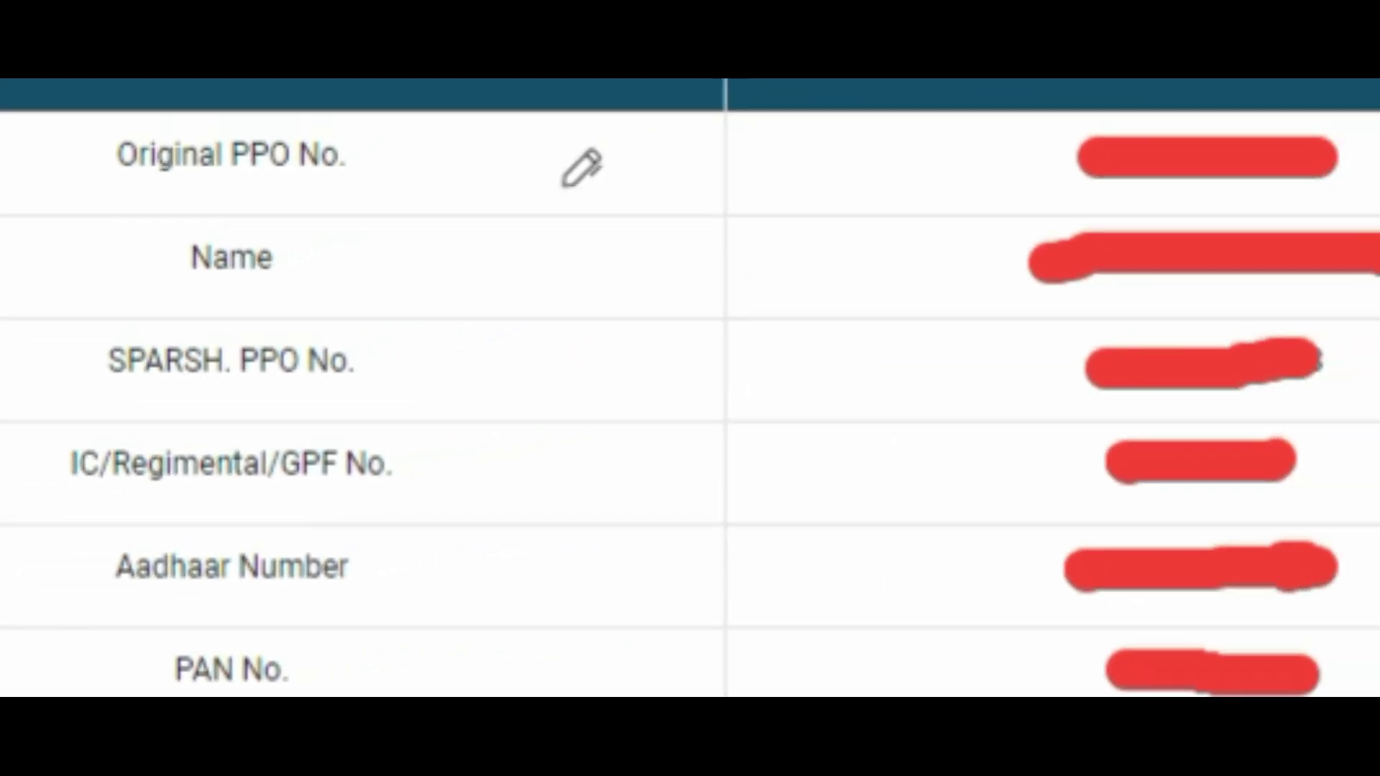
- Examine the pensioner details found by the search, especially the Original PPO No., Name and SPARSH PPO No
mouse_move(490, 195)
left_mouse_down()
mouse_move(302, 146)
mouse_move(80, 153)
mouse_move(129, 265)
mouse_move(436, 206)
left_mouse_up()
mouse_move(1349, 195)
left_mouse_down()
mouse_move(1117, 151)
mouse_move(923, 193)
left_mouse_up()
left_click_drag(1033, 223, 1328, 204)
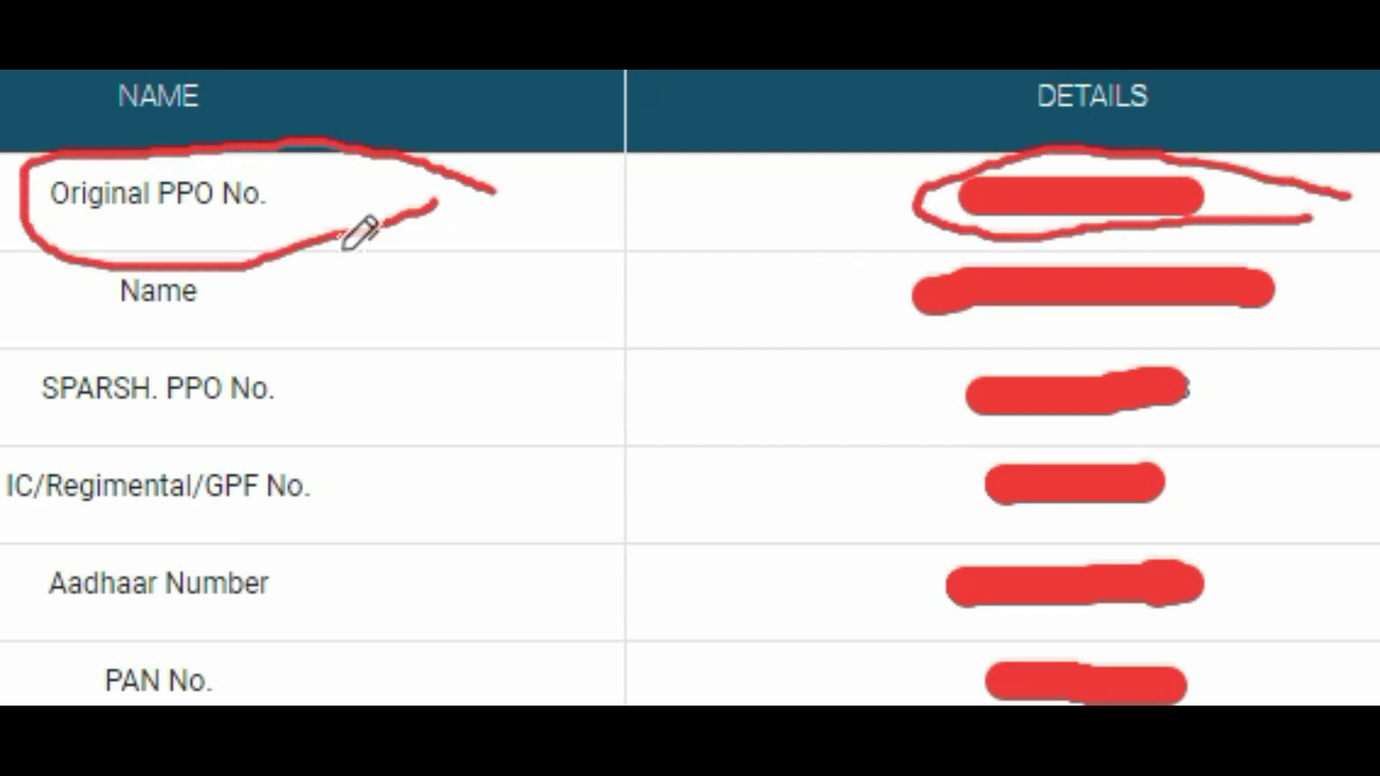
left_click_drag(86, 325, 289, 321)
left_click_drag(896, 311, 744, 342)
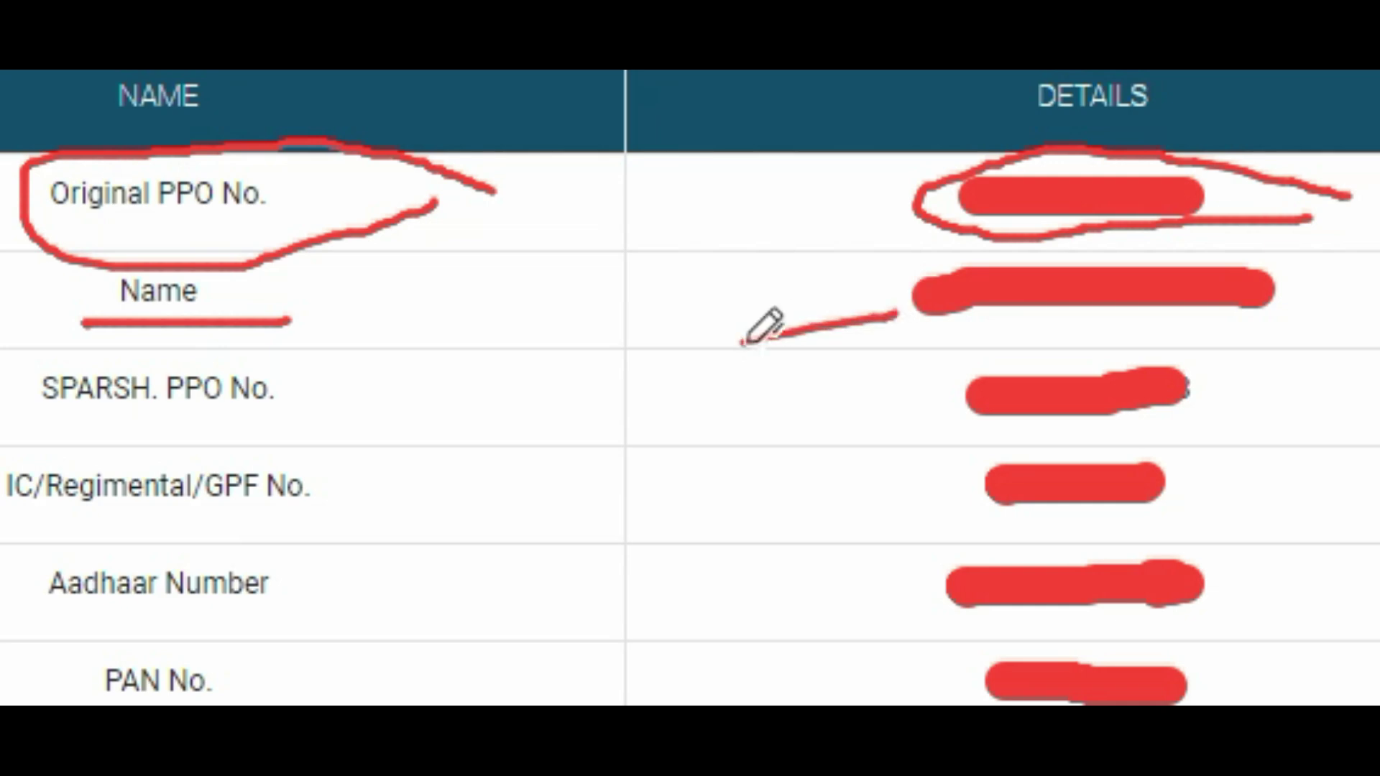
left_click_drag(509, 409, 844, 388)
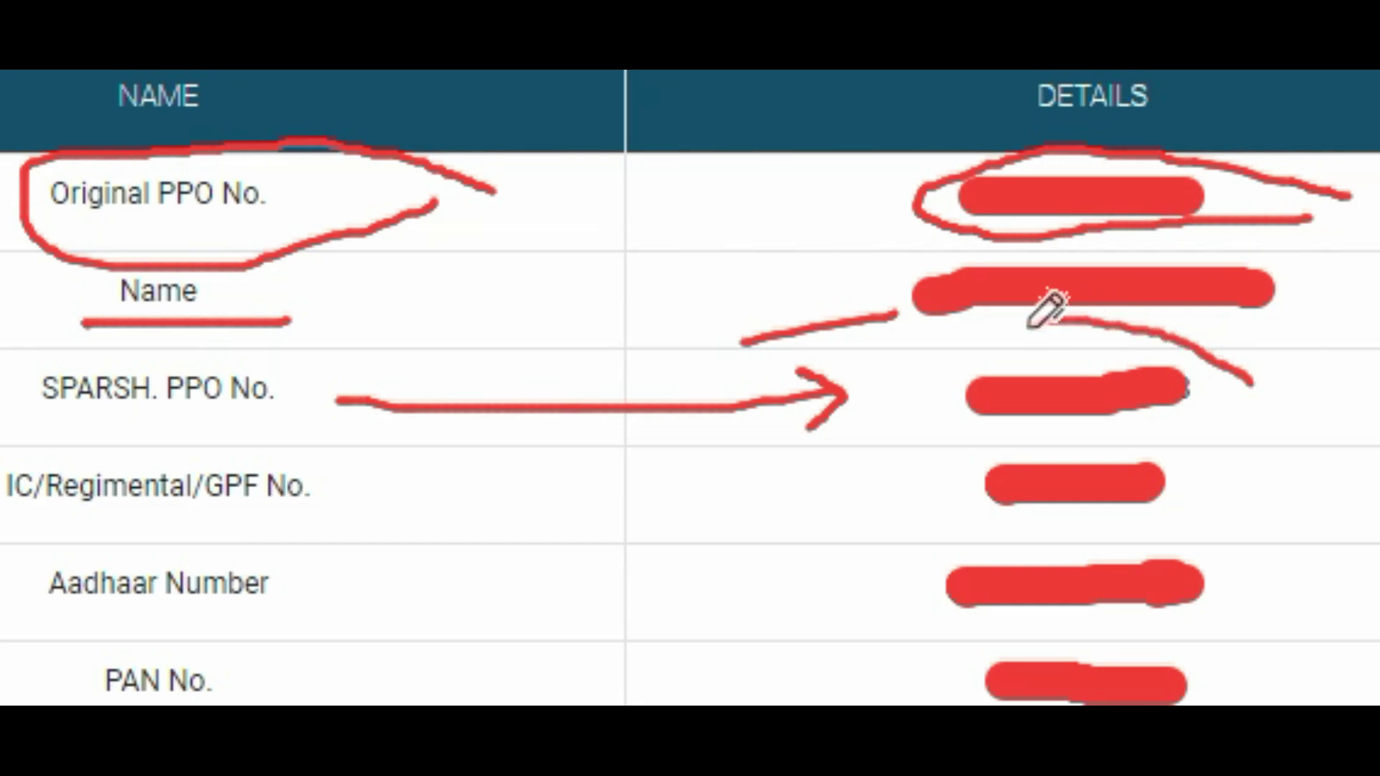
left_click_drag(960, 381, 1110, 447)
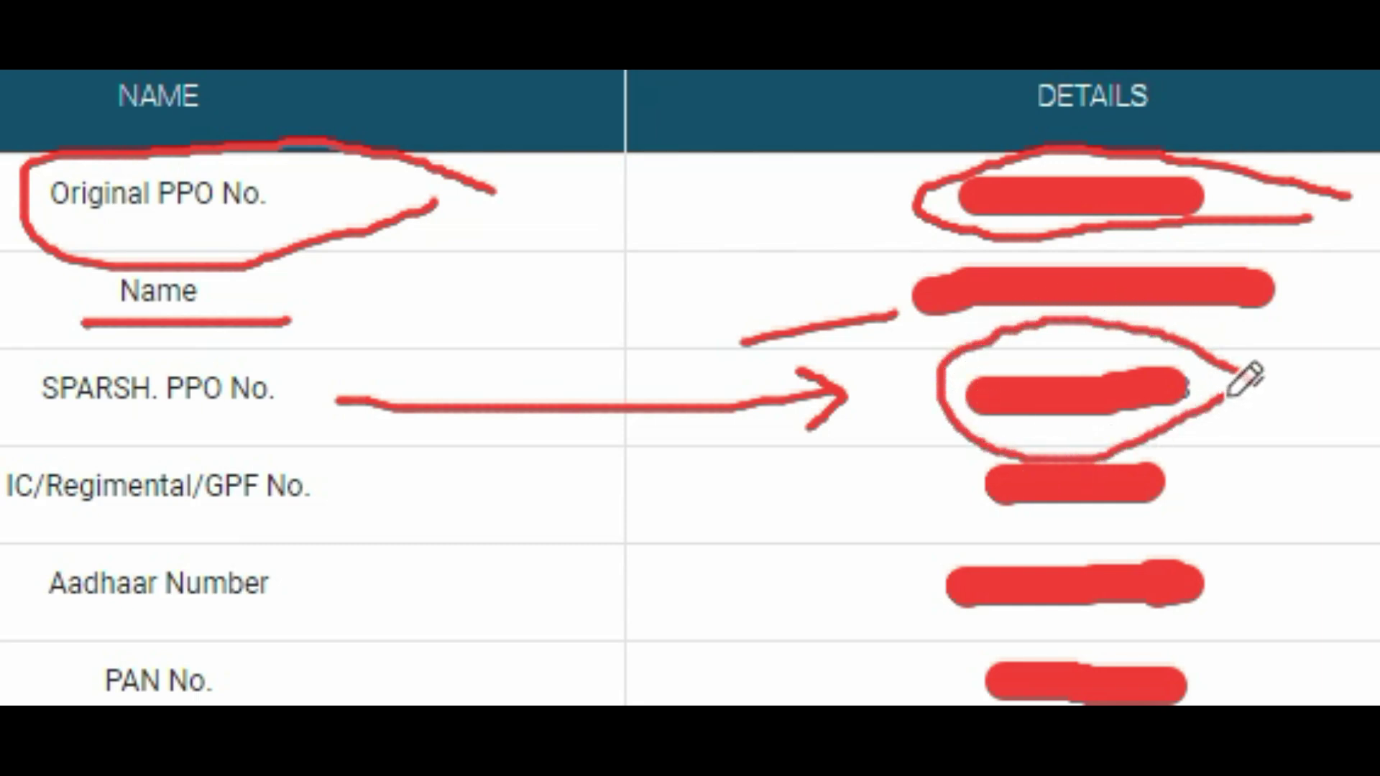
left_click_drag(1231, 379, 1252, 384)
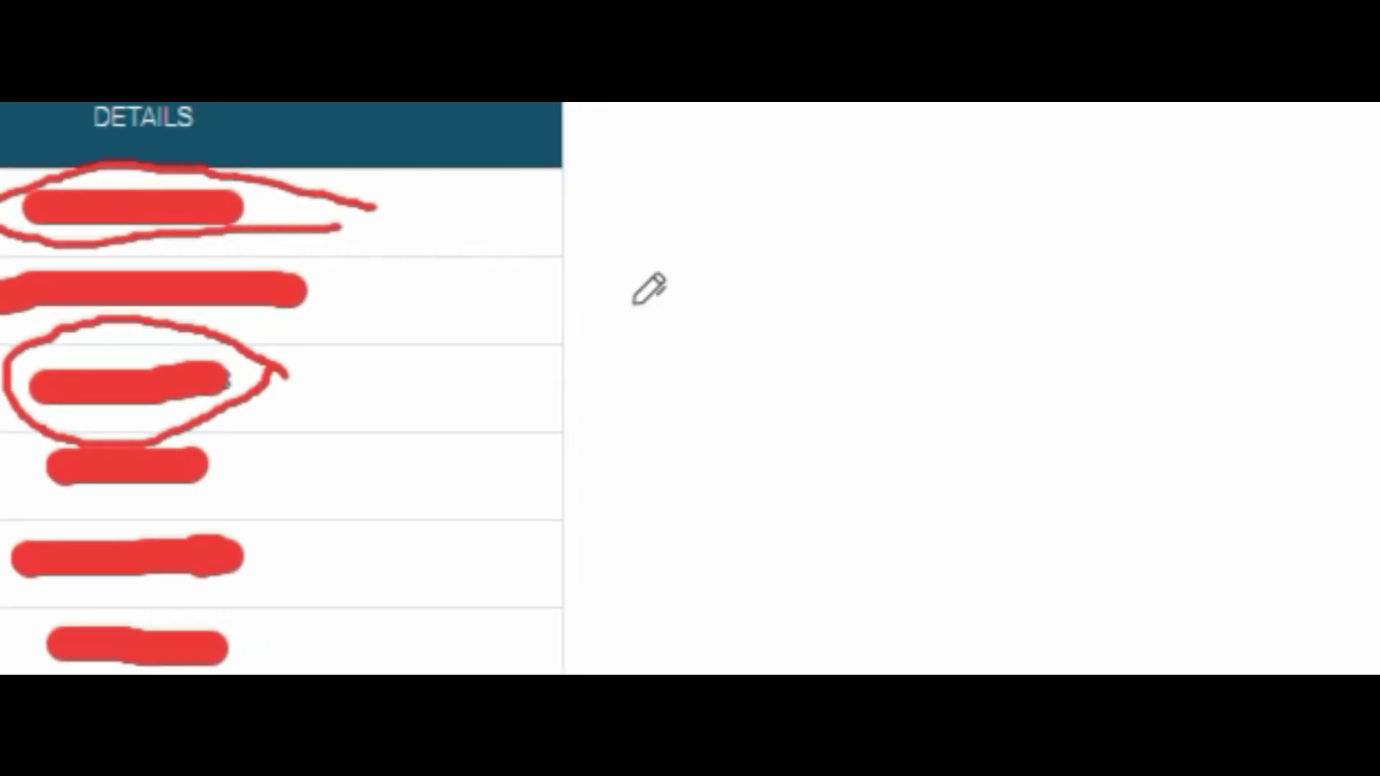
left_click_drag(700, 298, 701, 329)
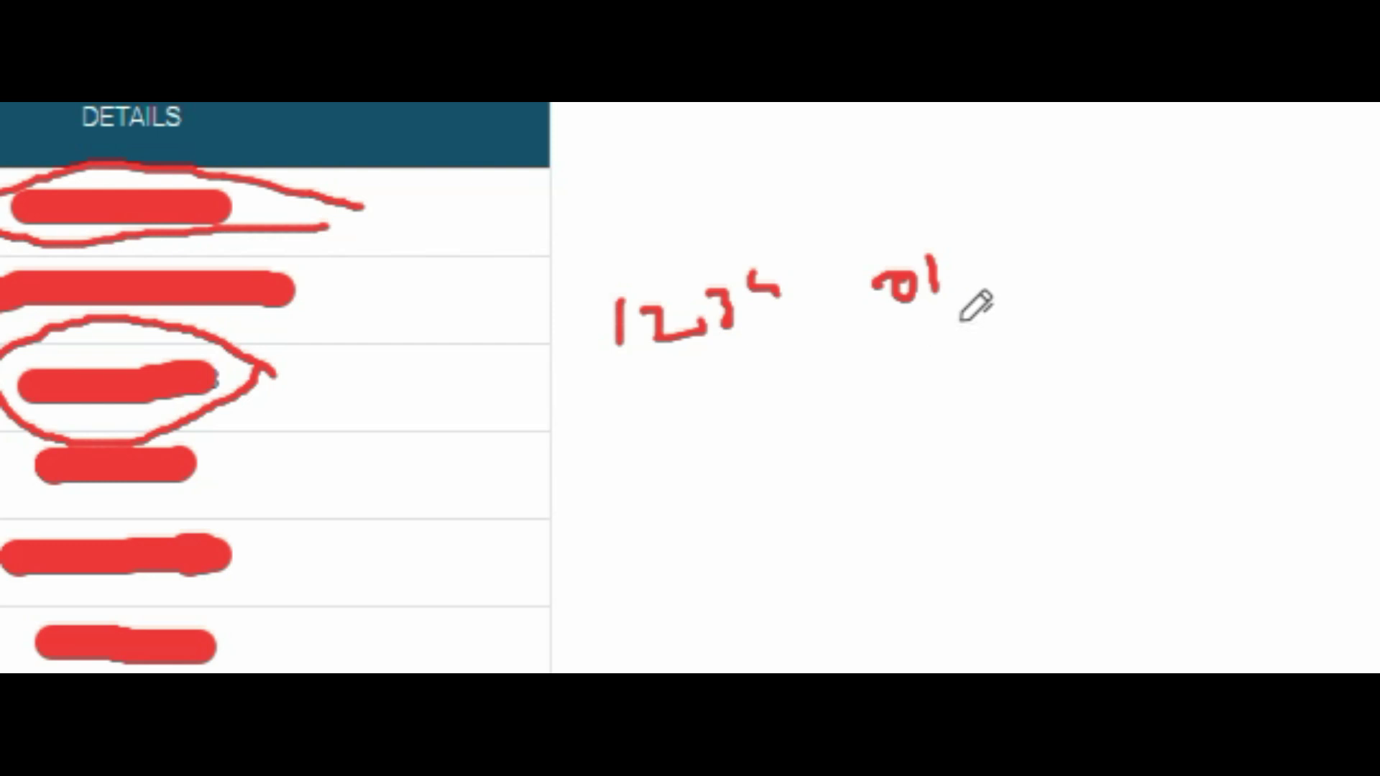
mouse_move(370, 363)
left_mouse_down()
mouse_move(403, 424)
mouse_move(546, 285)
left_mouse_up()
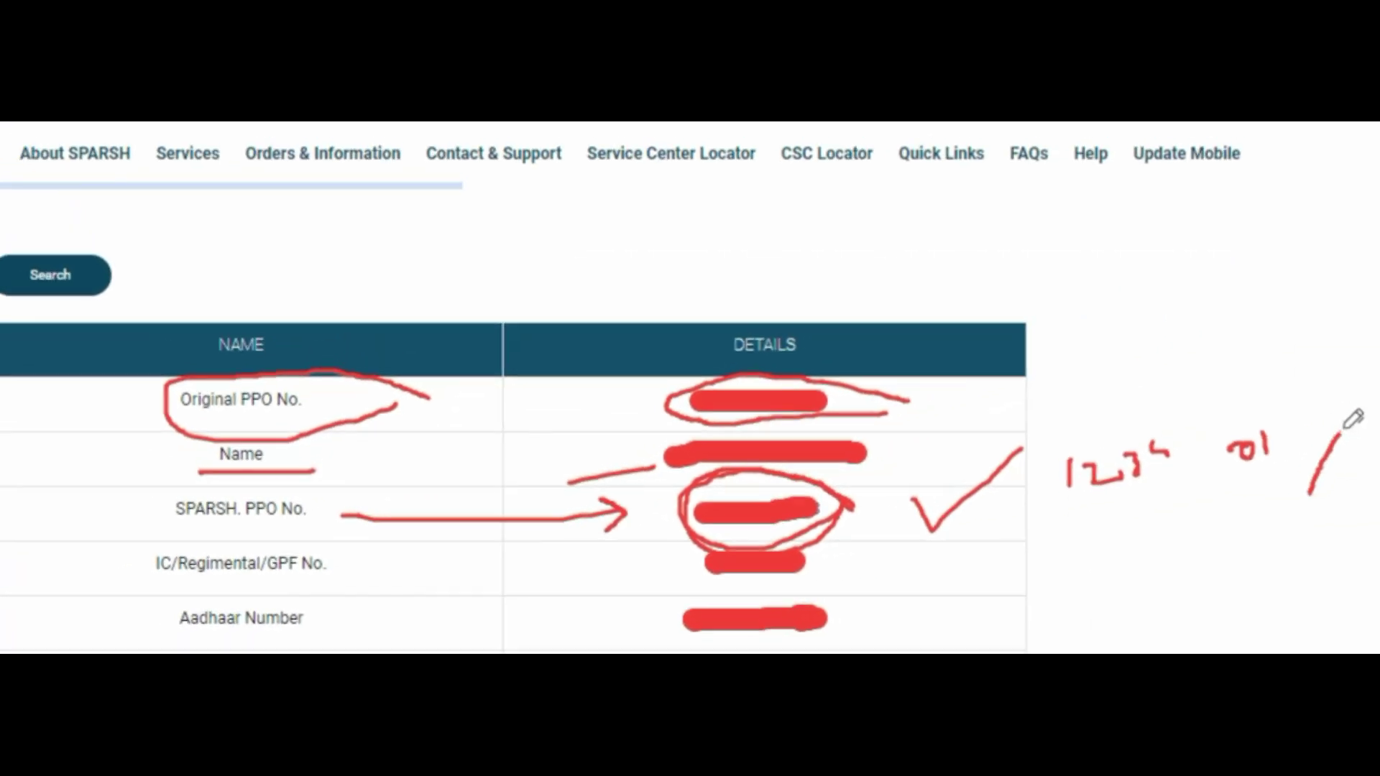
- Open the SPARSH login form and bring up its Forgot Password form for entering the user name
mouse_move(1342, 428)
left_mouse_down()
mouse_move(1379, 245)
mouse_move(1379, 140)
mouse_move(1379, 155)
left_mouse_up()
left_click_drag(1249, 240, 1253, 276)
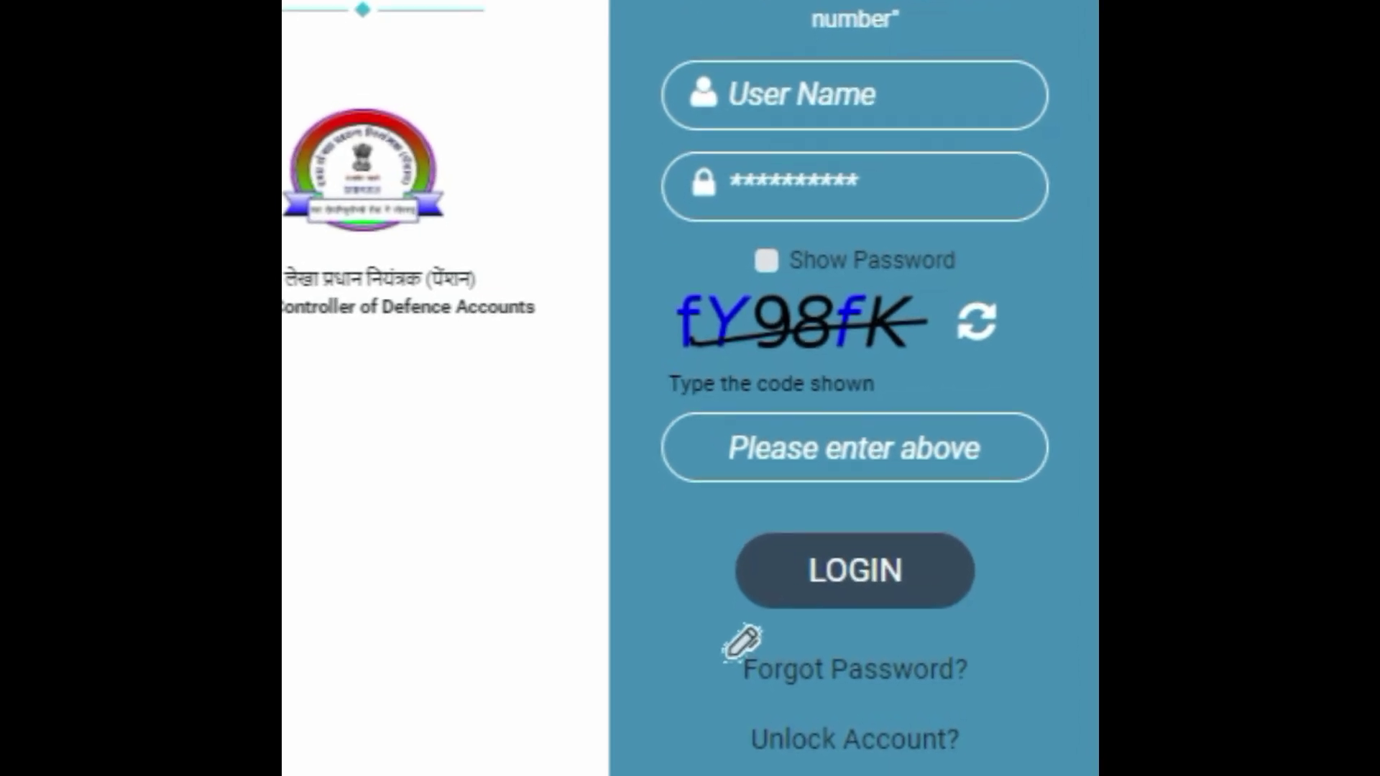
mouse_move(738, 667)
left_mouse_down()
mouse_move(738, 700)
mouse_move(916, 698)
mouse_move(1032, 654)
mouse_move(888, 608)
mouse_move(739, 609)
left_mouse_up()
left_click_drag(668, 531, 618, 559)
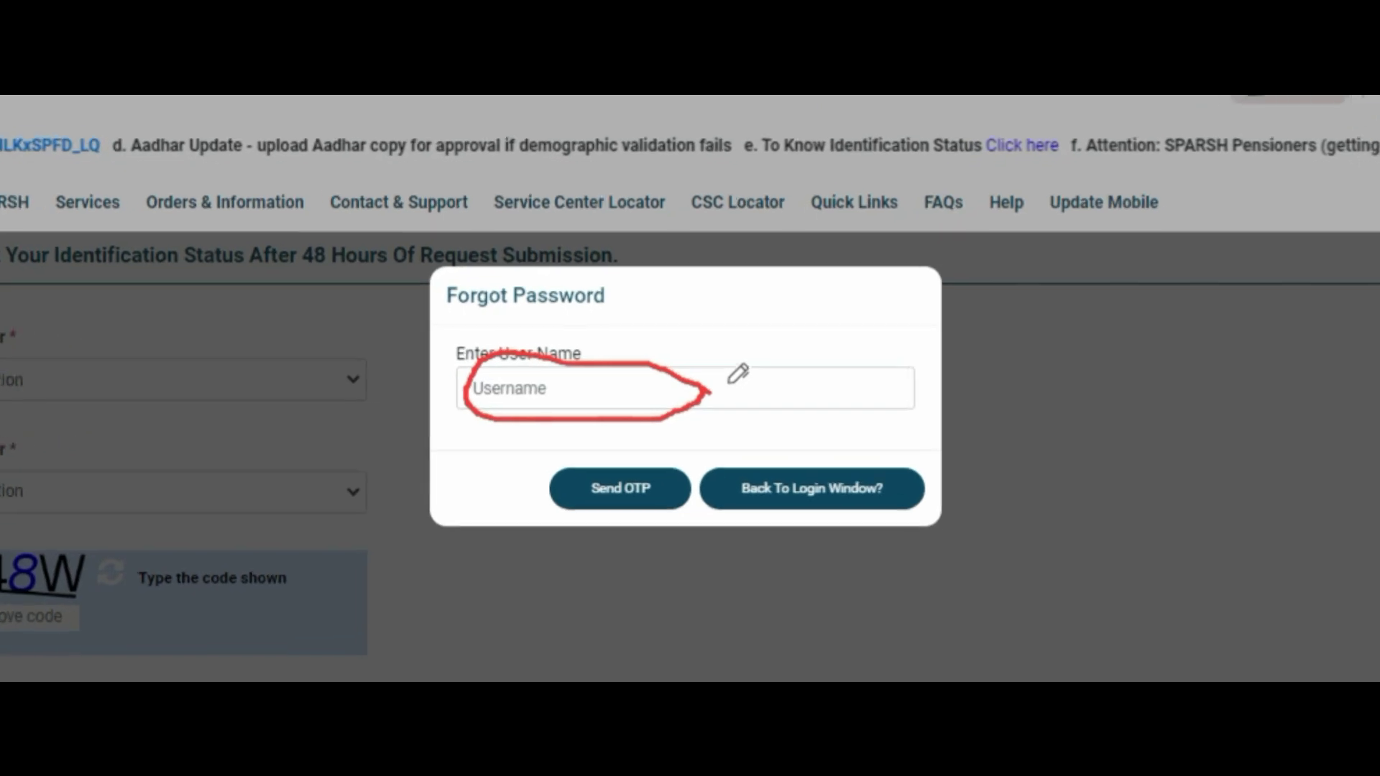
mouse_move(727, 379)
left_mouse_down()
mouse_move(751, 394)
mouse_move(811, 358)
left_mouse_up()
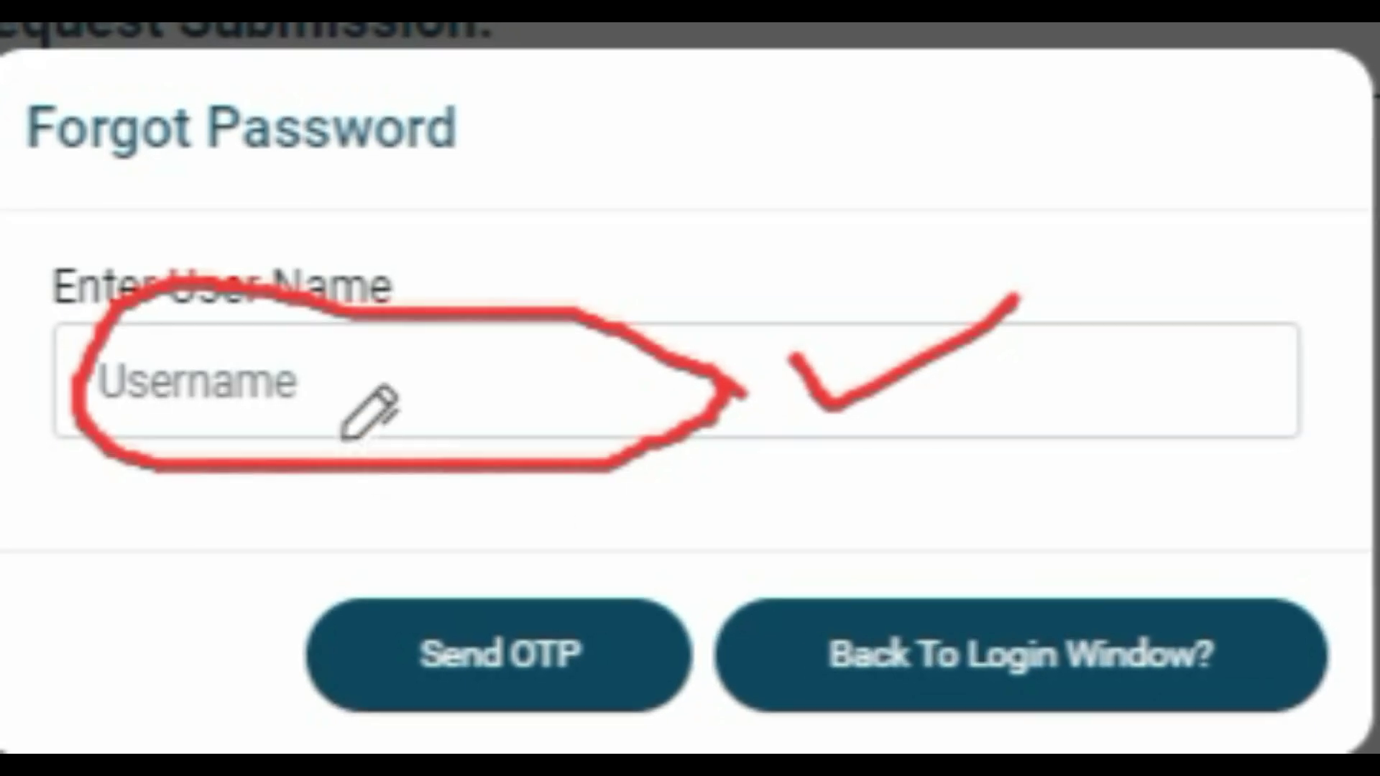
- Fill in the user name on the Forgot Password form, request an OTP and acknowledge the notice
left_click_drag(113, 422, 440, 419)
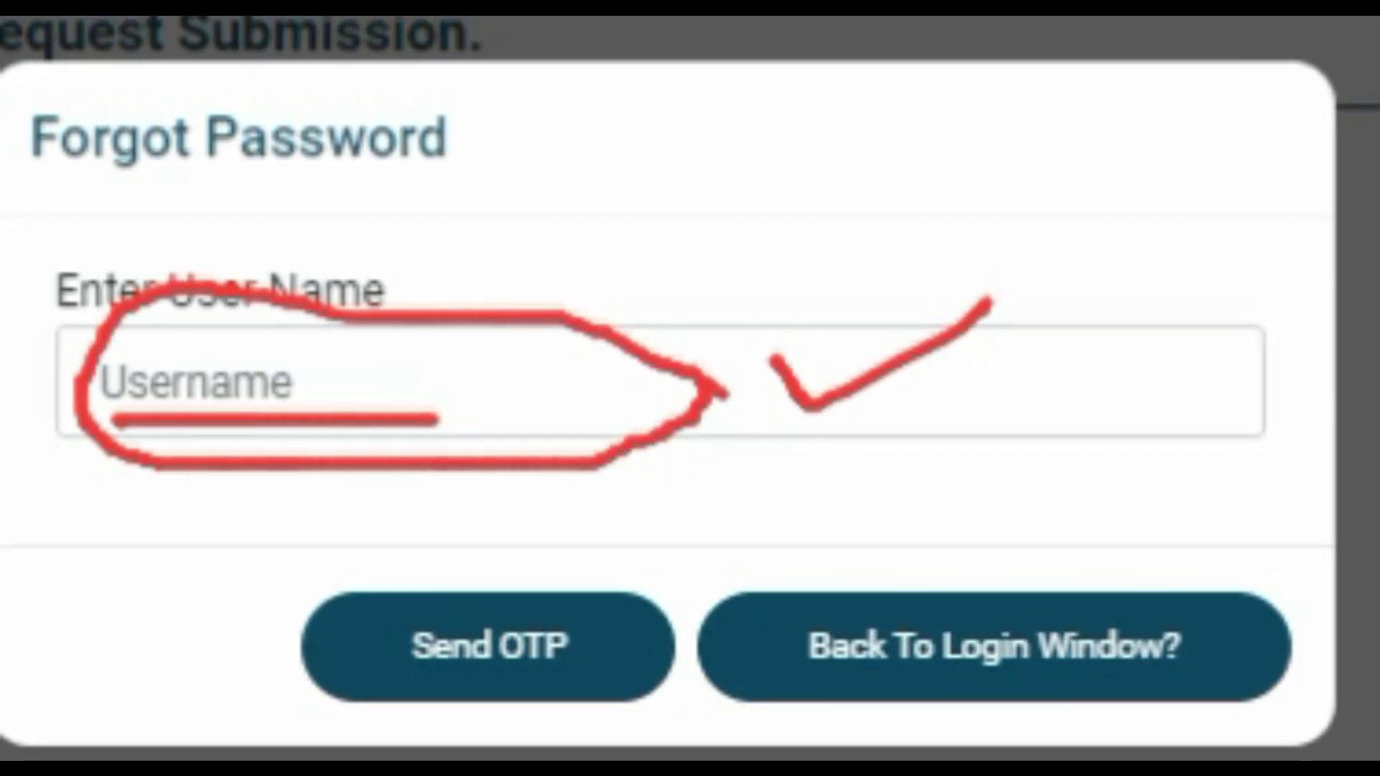
mouse_move(203, 629)
left_mouse_down()
mouse_move(252, 670)
mouse_move(407, 561)
left_mouse_up()
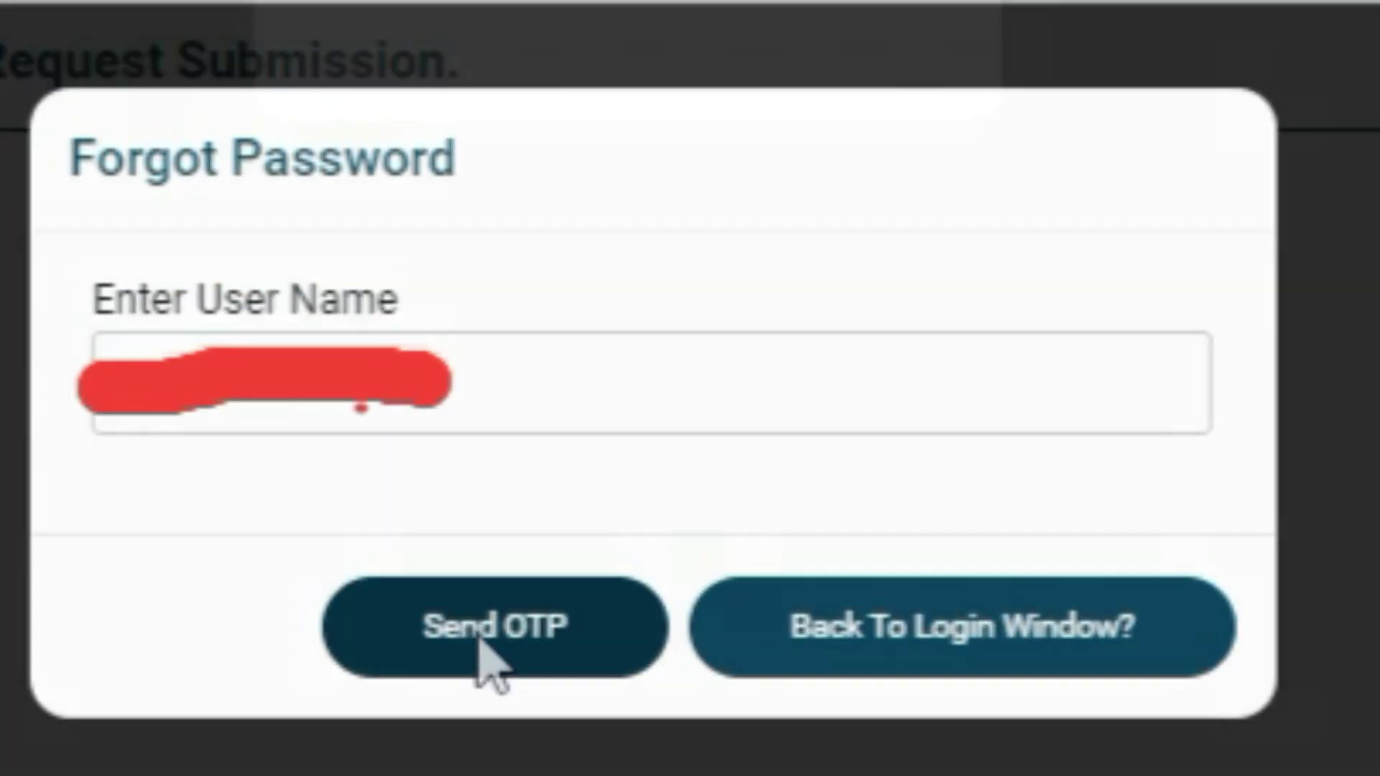
left_click(480, 647)
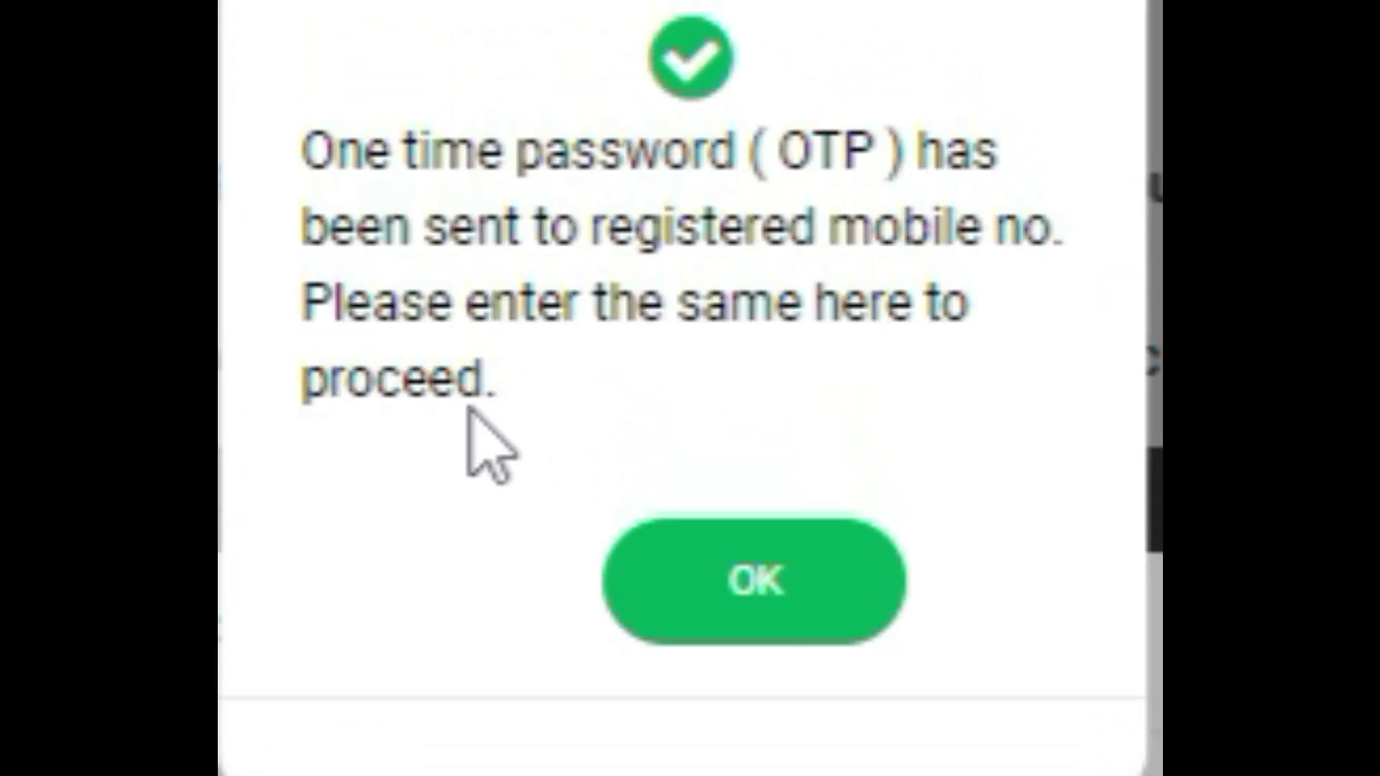
left_click(764, 575)
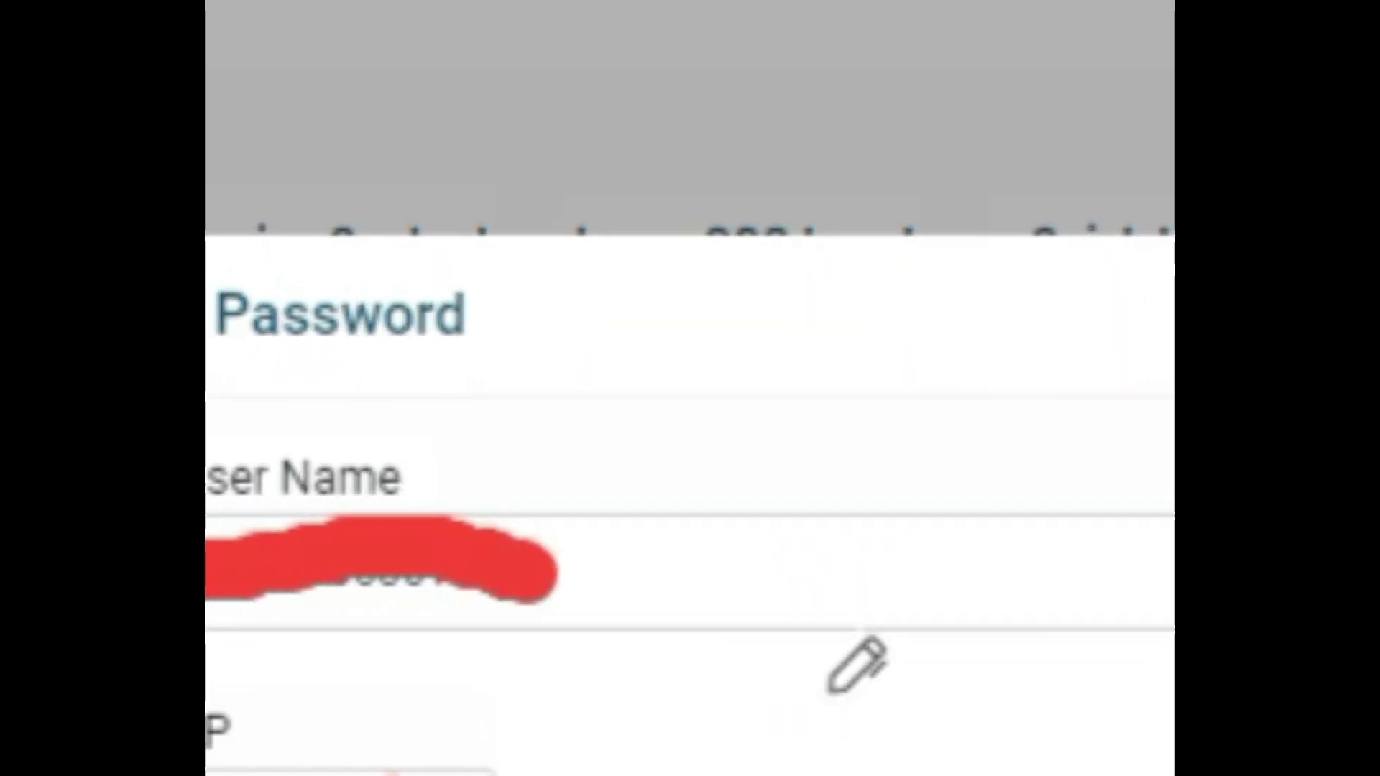
- Enter the received OTP for the user name on the Forgot Password form and proceed with the reset
left_click_drag(201, 545, 486, 543)
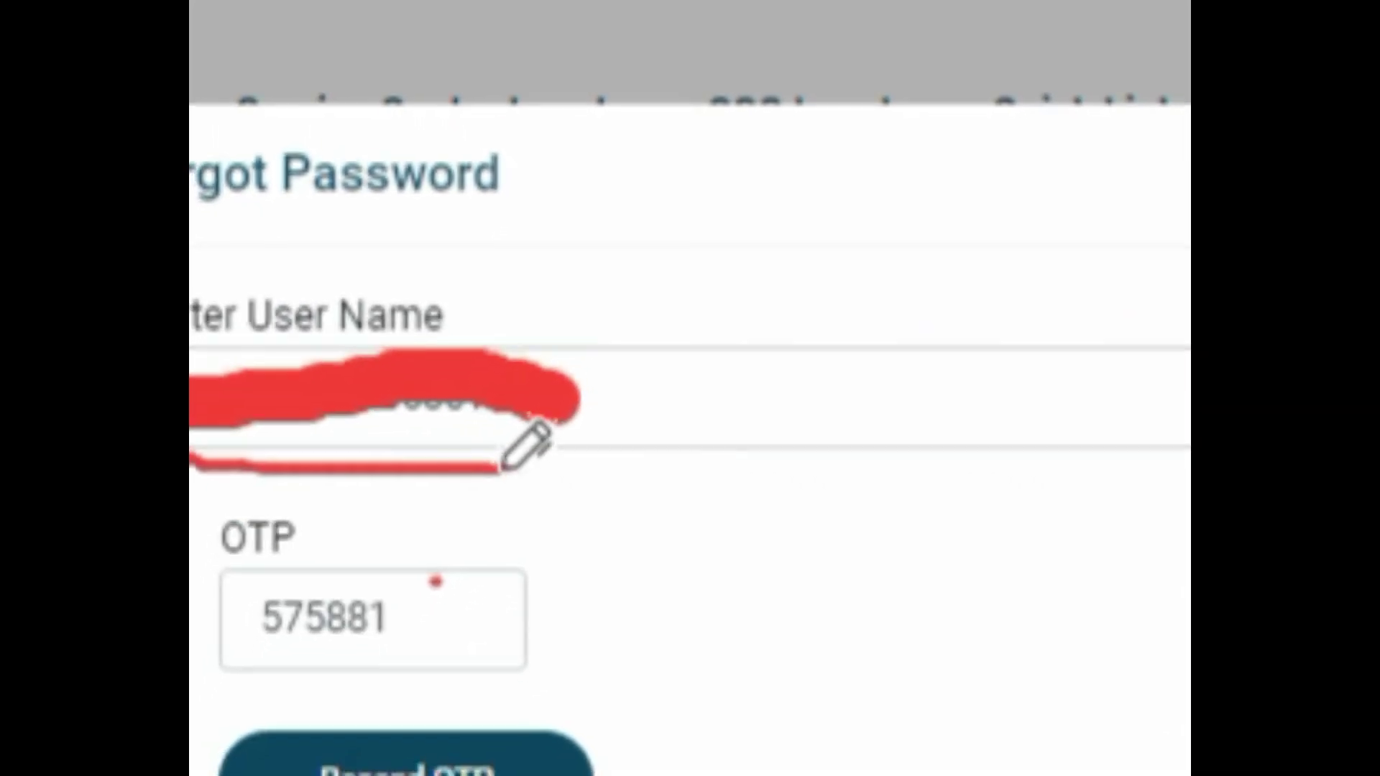
left_click_drag(145, 731, 181, 755)
left_click_drag(250, 568, 546, 586)
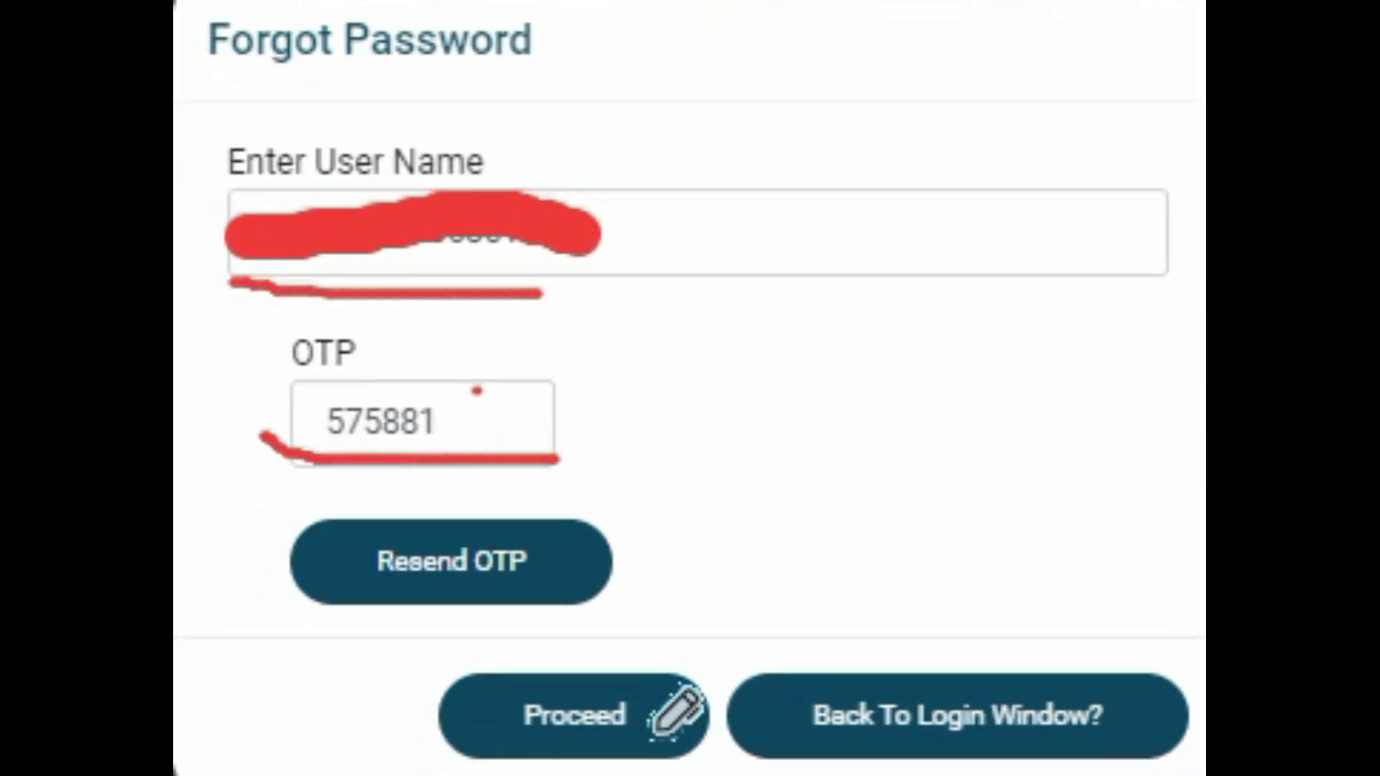
mouse_move(687, 691)
left_mouse_down()
mouse_move(447, 694)
mouse_move(650, 733)
left_mouse_up()
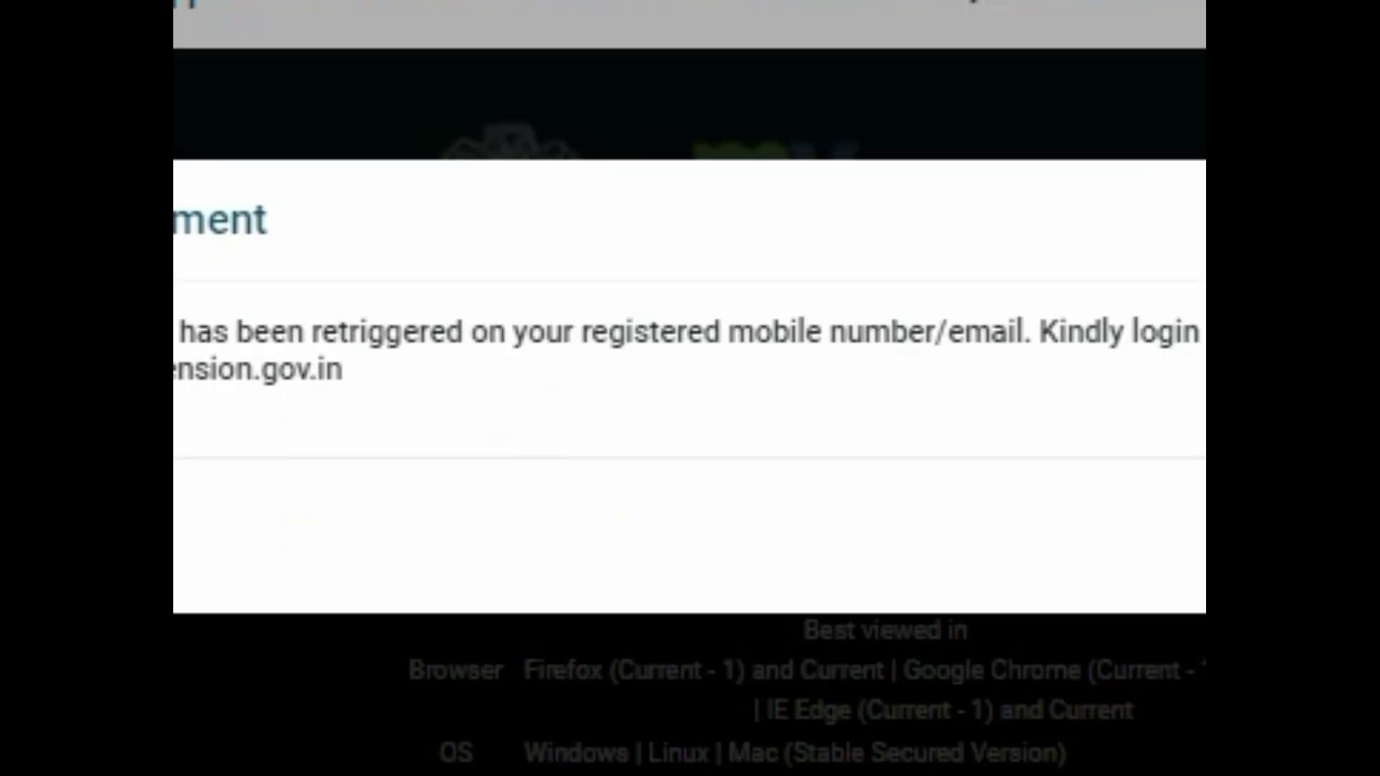
- Read the Acknowledgement message about the default password and the portal login, and close it
left_click_drag(1, 281, 250, 255)
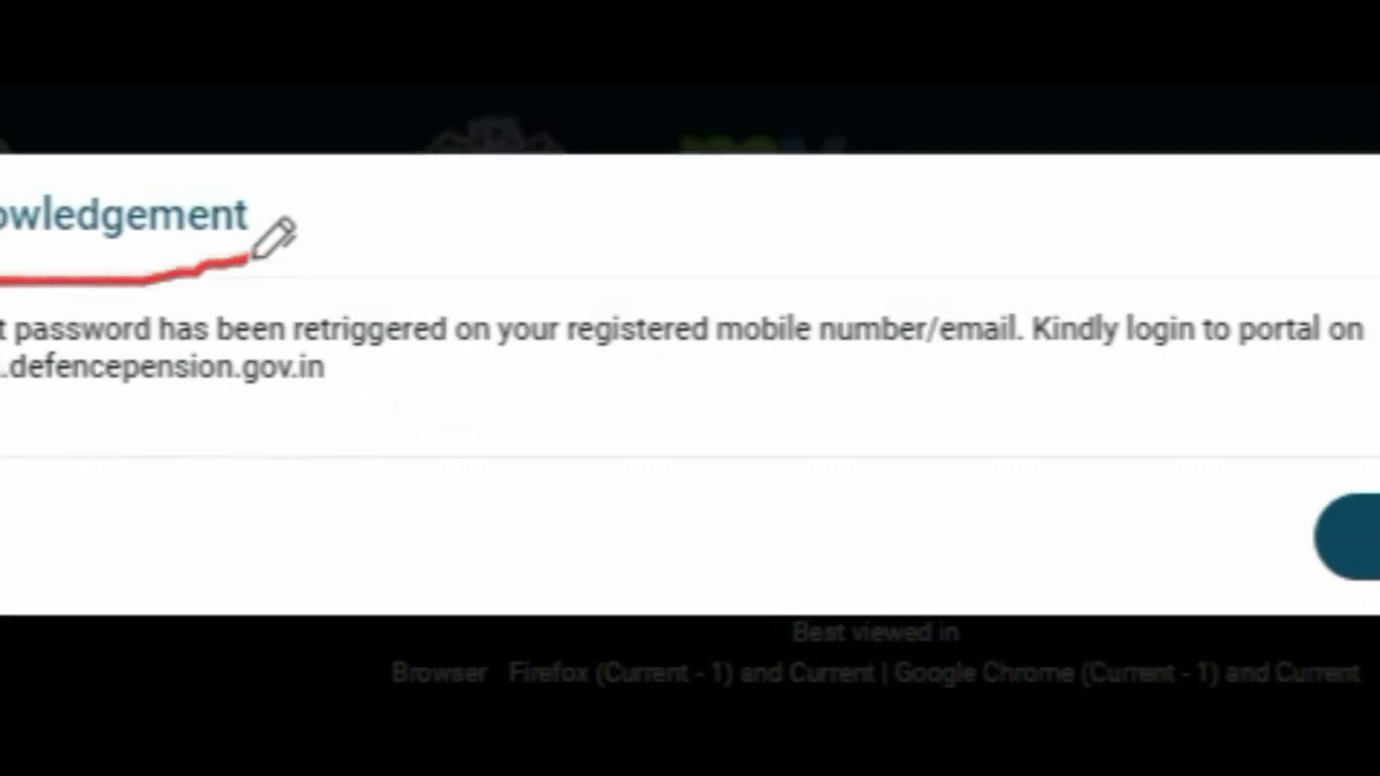
left_click_drag(44, 346, 433, 367)
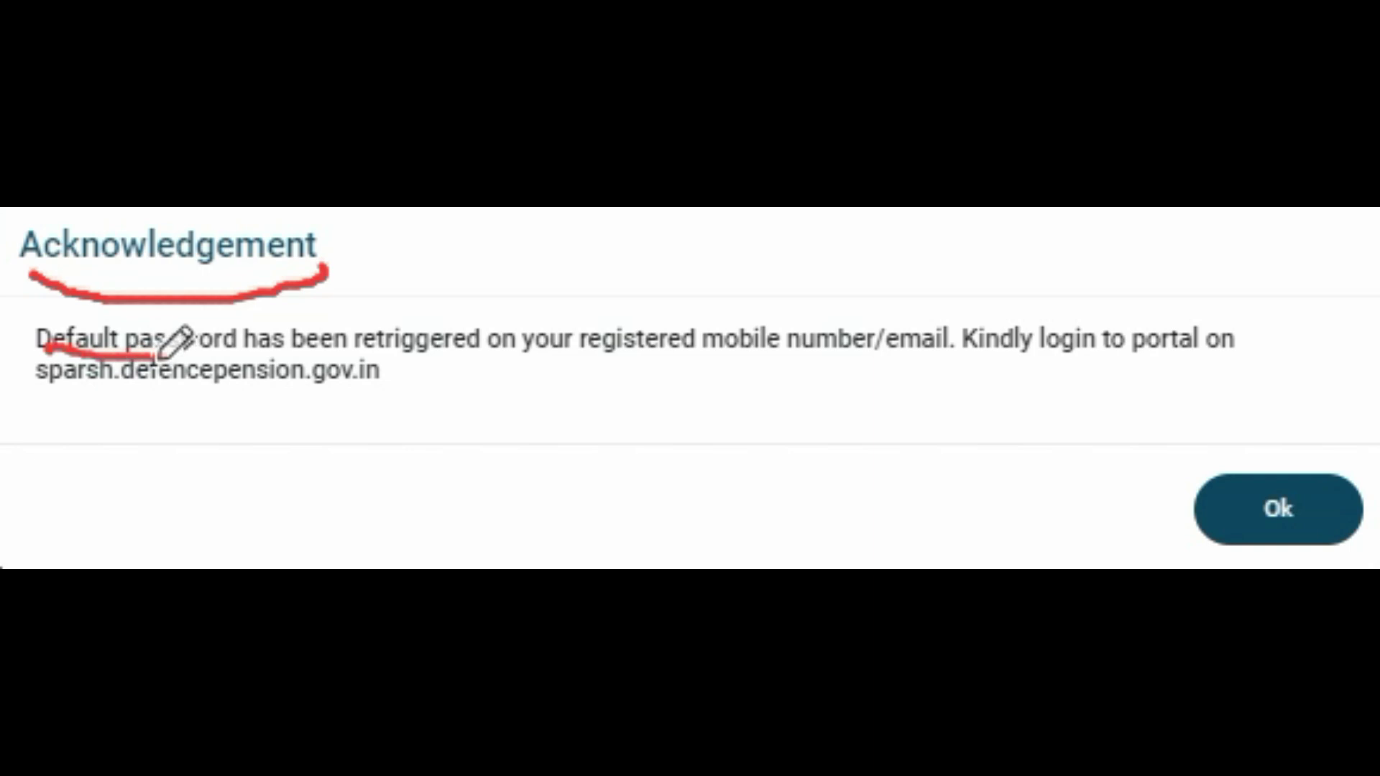
left_click_drag(904, 364, 911, 364)
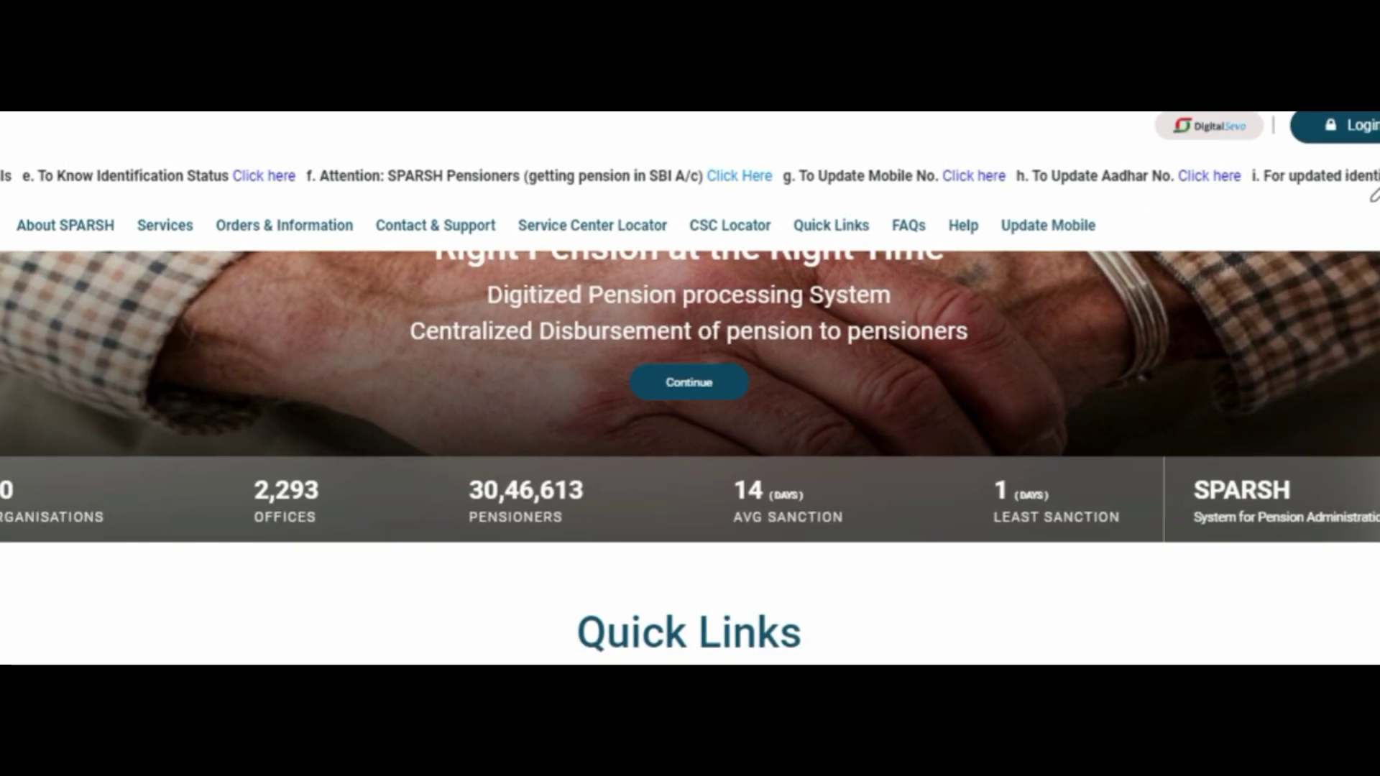
- Open the SPARSH login form and log in with the user name, default password and captcha code
mouse_move(1254, 168)
left_mouse_down()
mouse_move(1283, 178)
mouse_move(1341, 147)
mouse_move(1265, 128)
mouse_move(1220, 169)
mouse_move(1259, 190)
left_mouse_up()
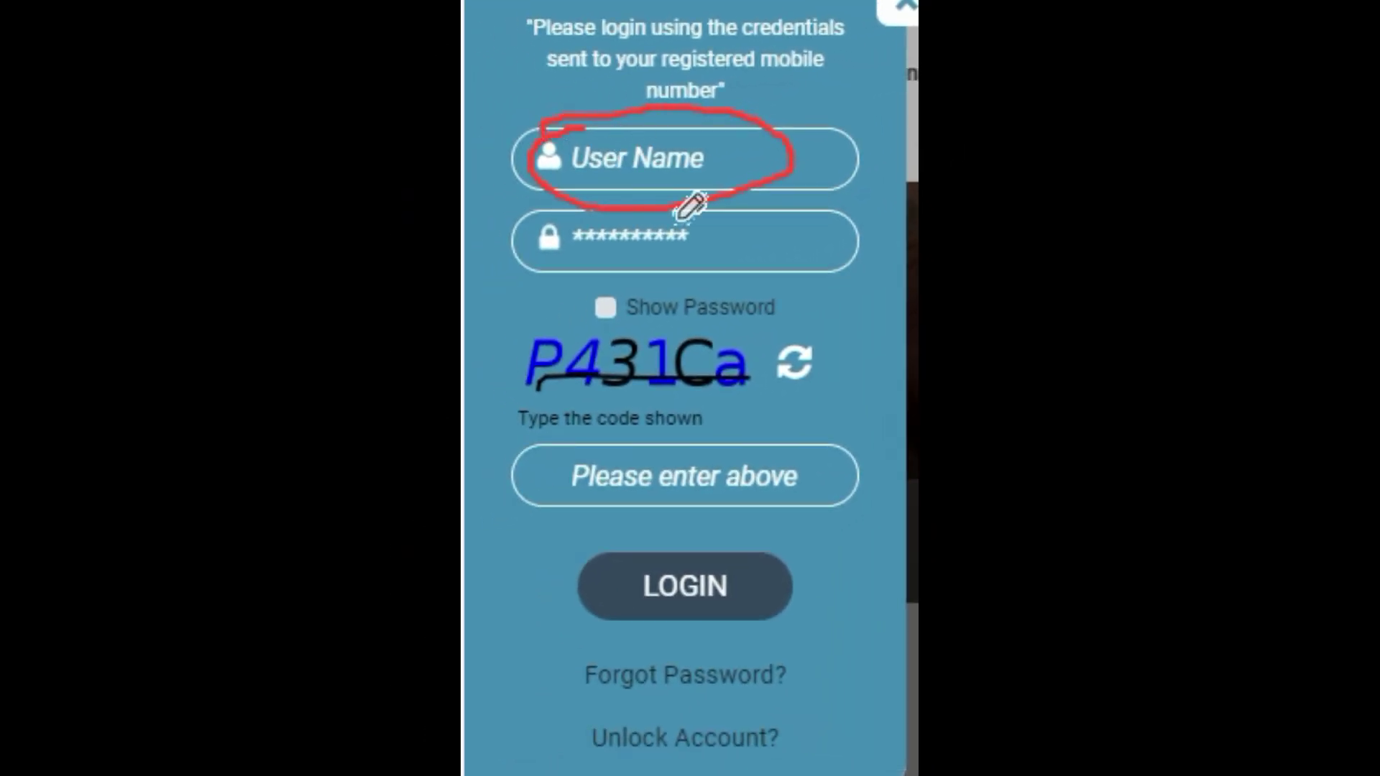
left_click_drag(751, 222, 672, 210)
mouse_move(562, 228)
left_mouse_down()
mouse_move(594, 283)
mouse_move(748, 271)
mouse_move(762, 237)
left_mouse_up()
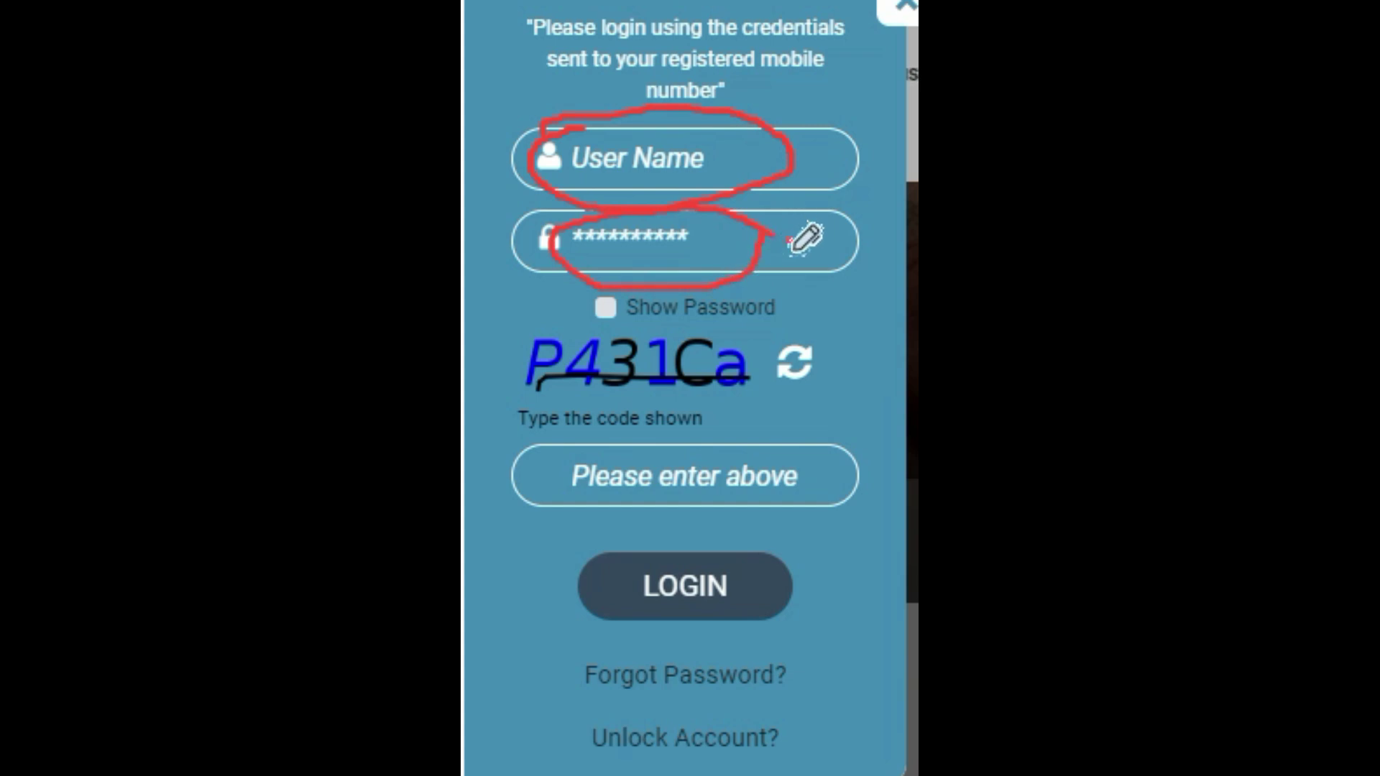
left_click_drag(833, 171, 871, 123)
mouse_move(760, 370)
left_mouse_down()
mouse_move(633, 325)
mouse_move(524, 400)
mouse_move(796, 375)
left_mouse_up()
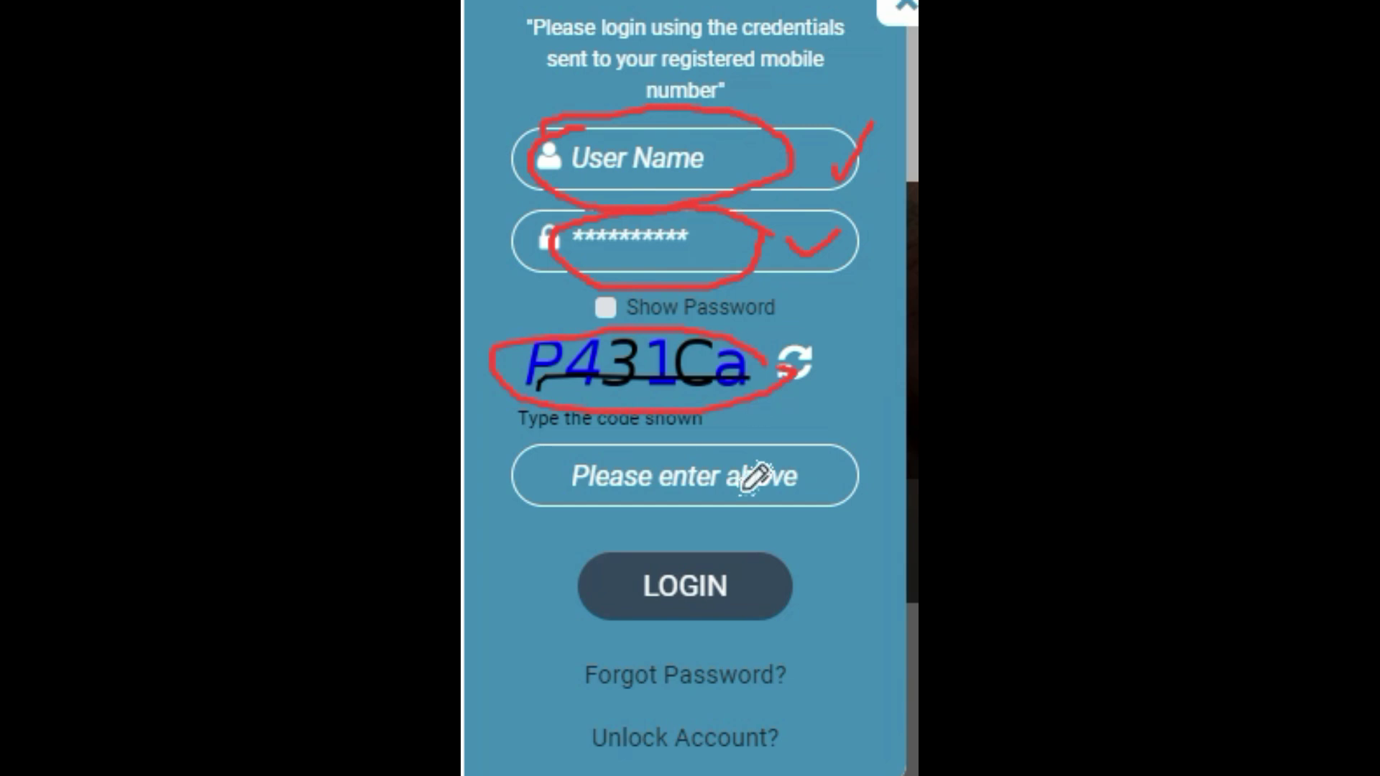
mouse_move(798, 461)
left_mouse_down()
mouse_move(567, 440)
mouse_move(634, 514)
mouse_move(830, 503)
left_mouse_up()
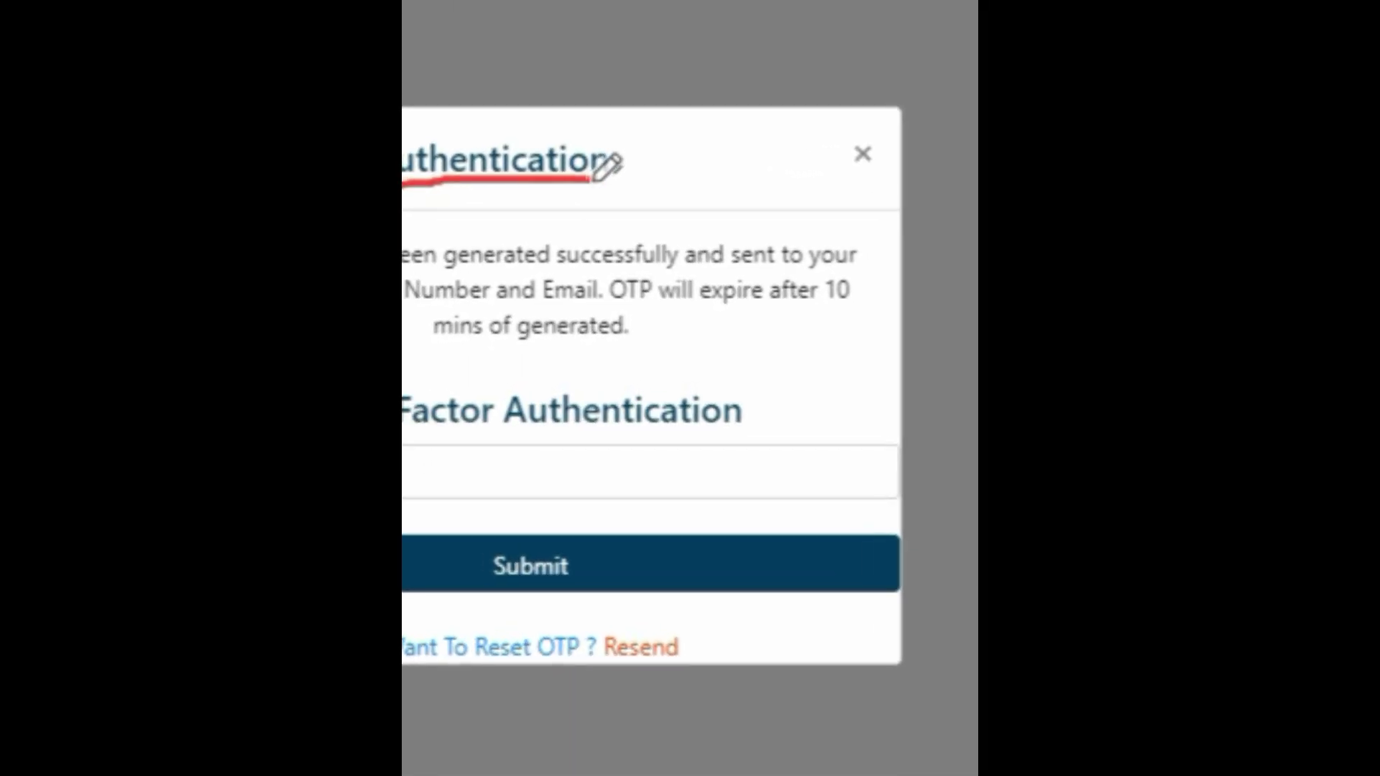
- Read the Two Factor Authentication instructions, enter the received OTP and submit it
left_click_drag(374, 262, 651, 264)
left_click_drag(829, 240, 949, 248)
left_click_drag(1077, 221, 1099, 213)
left_click_drag(255, 271, 570, 276)
left_click_drag(684, 259, 1107, 282)
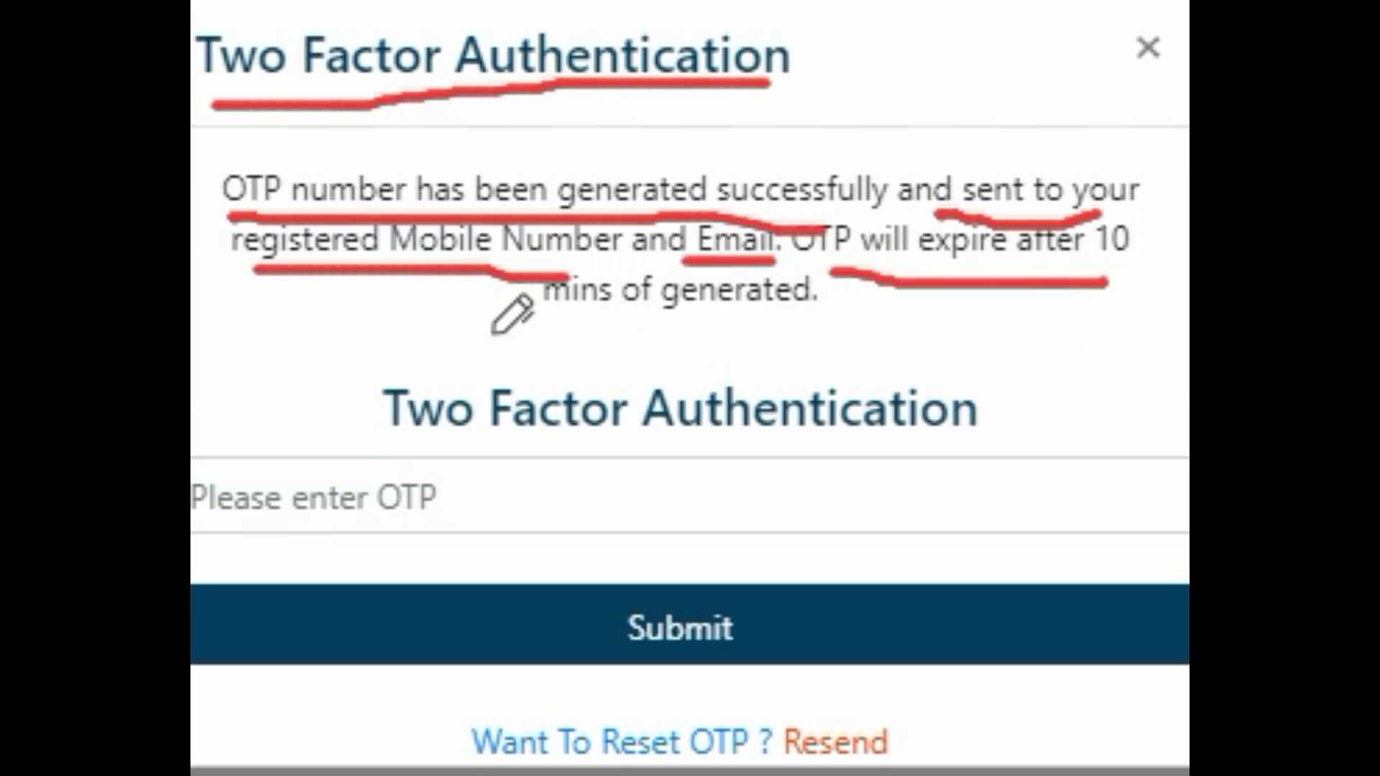
left_click_drag(523, 331, 800, 326)
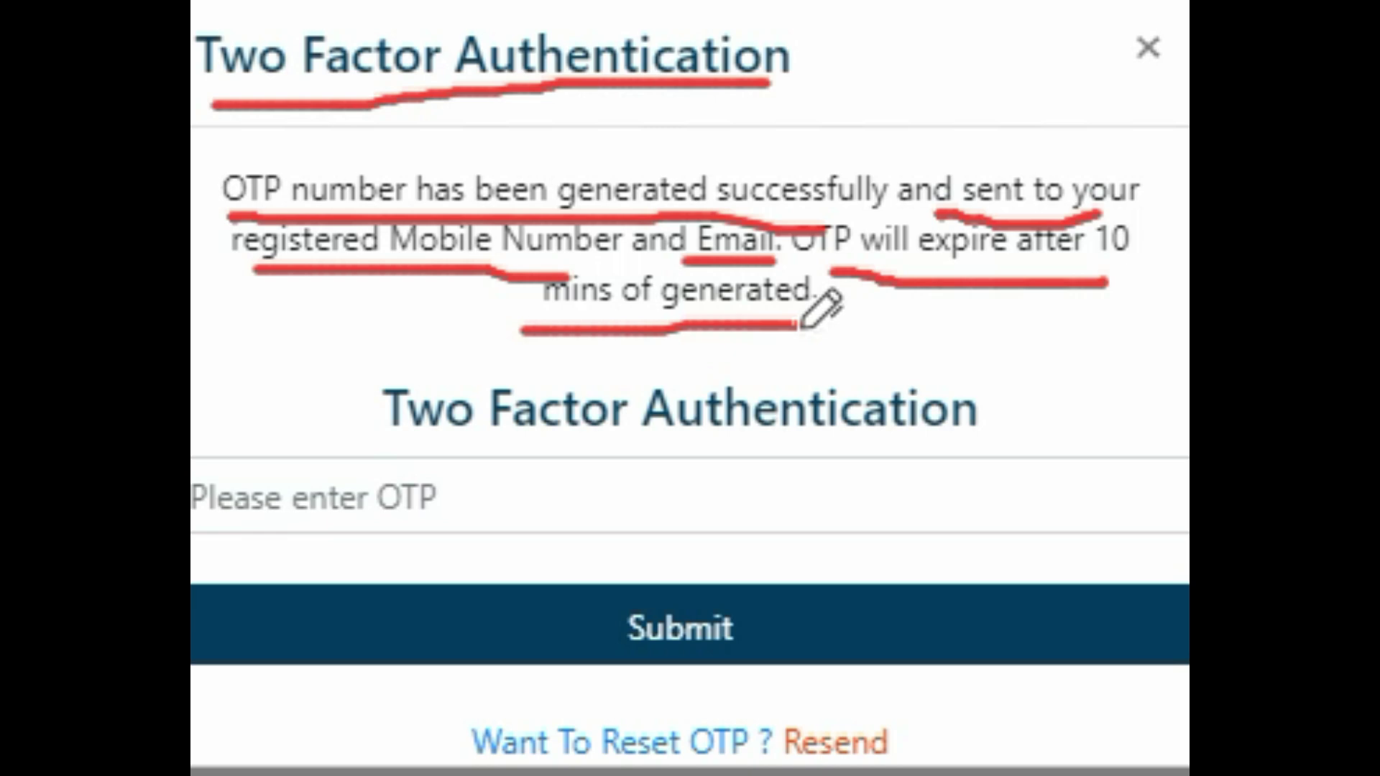
left_click_drag(429, 442, 681, 421)
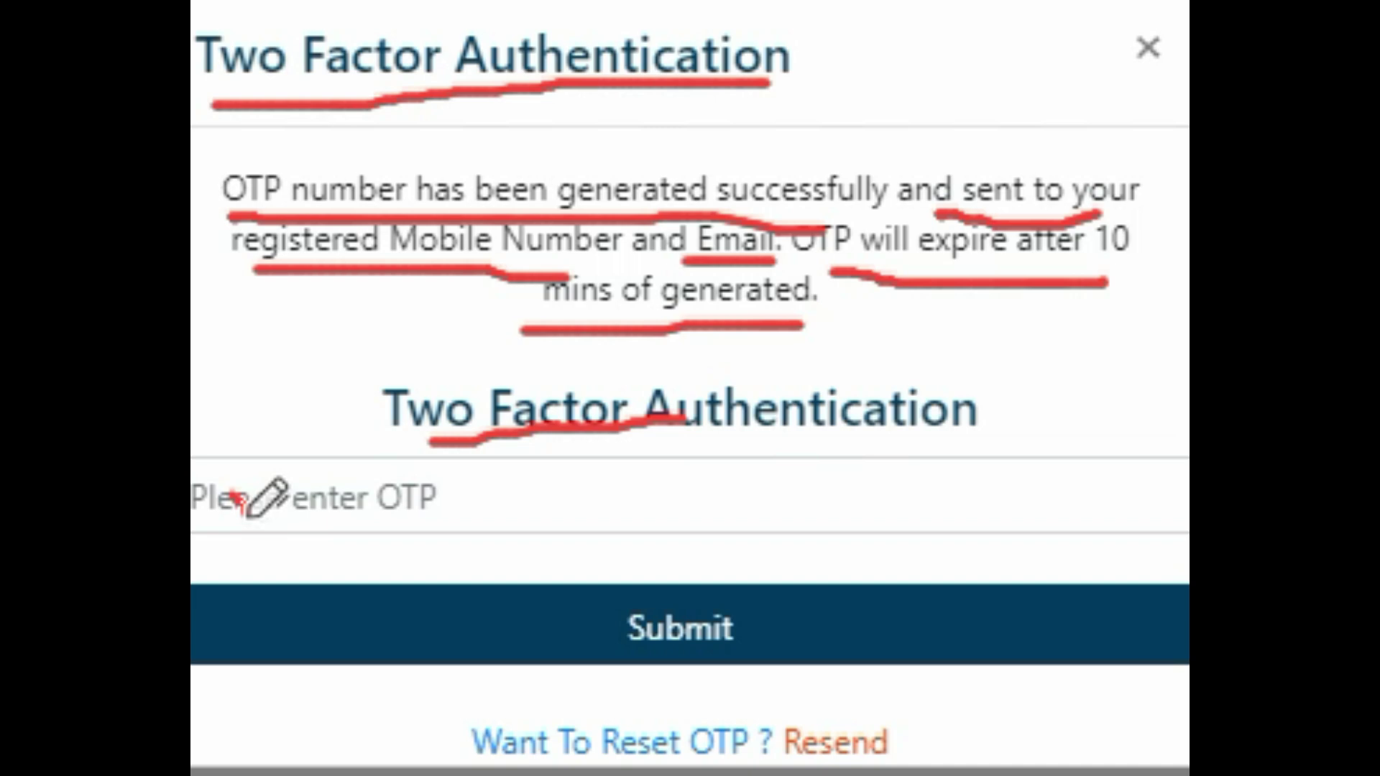
left_click_drag(232, 493, 370, 422)
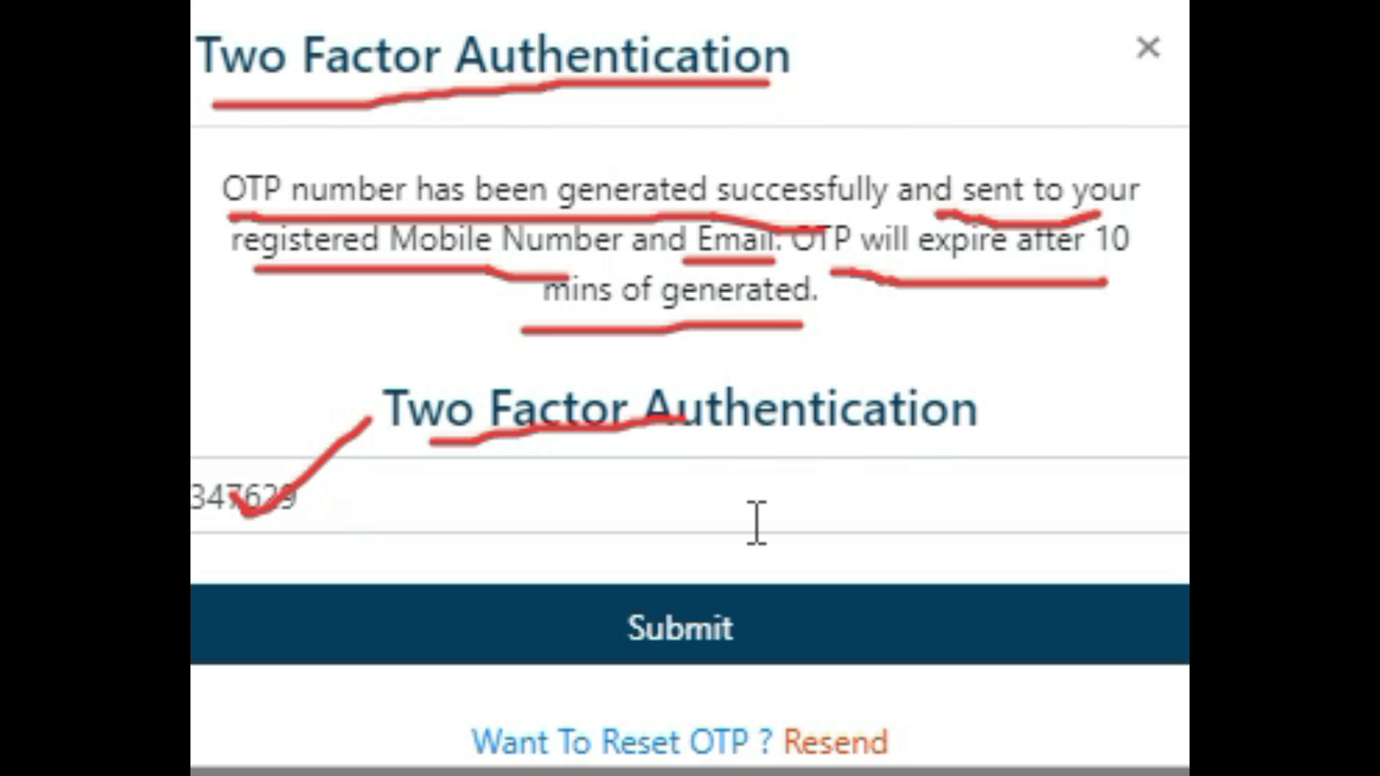
left_click(699, 639)
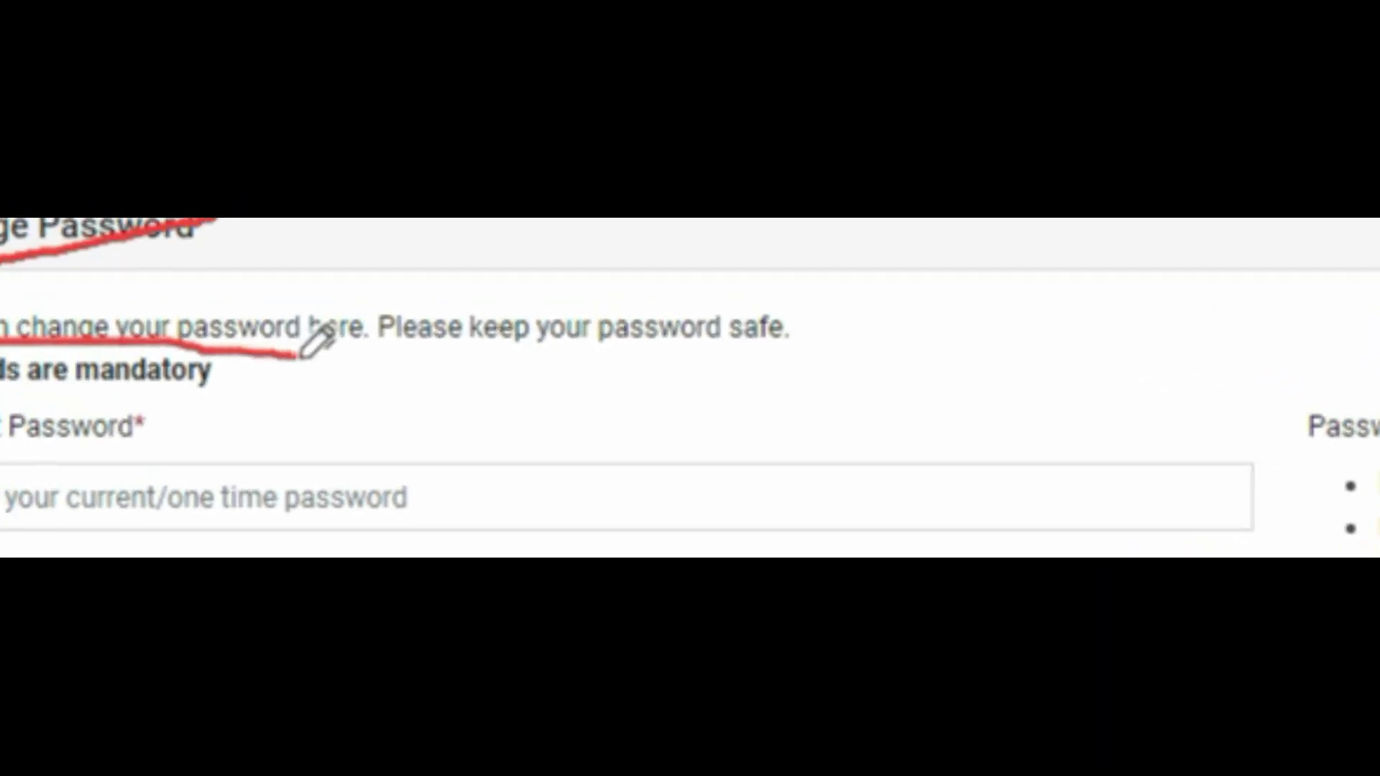
- Examine the Change Password form's instructions and its Current Password, New Password and Confirm Password fields
left_click_drag(425, 350, 782, 356)
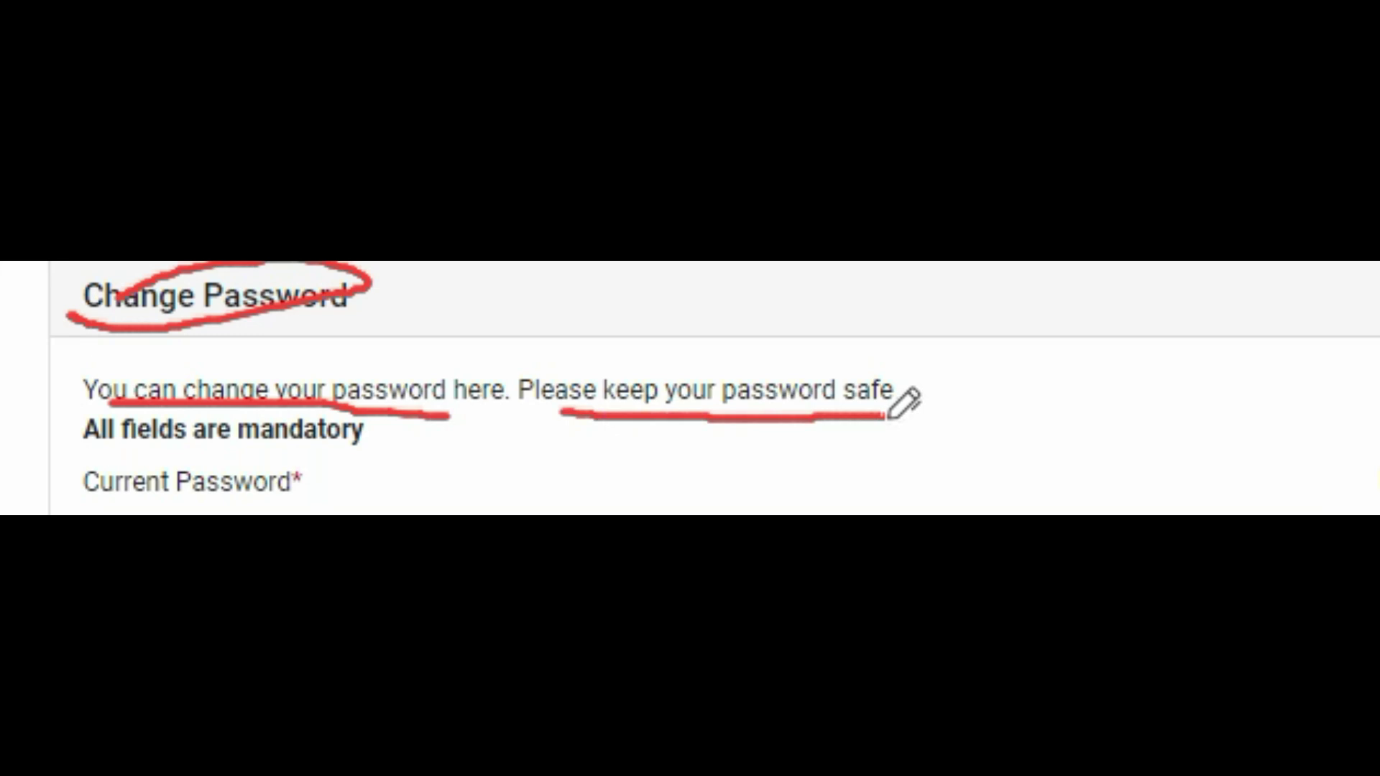
left_click_drag(590, 533, 698, 501)
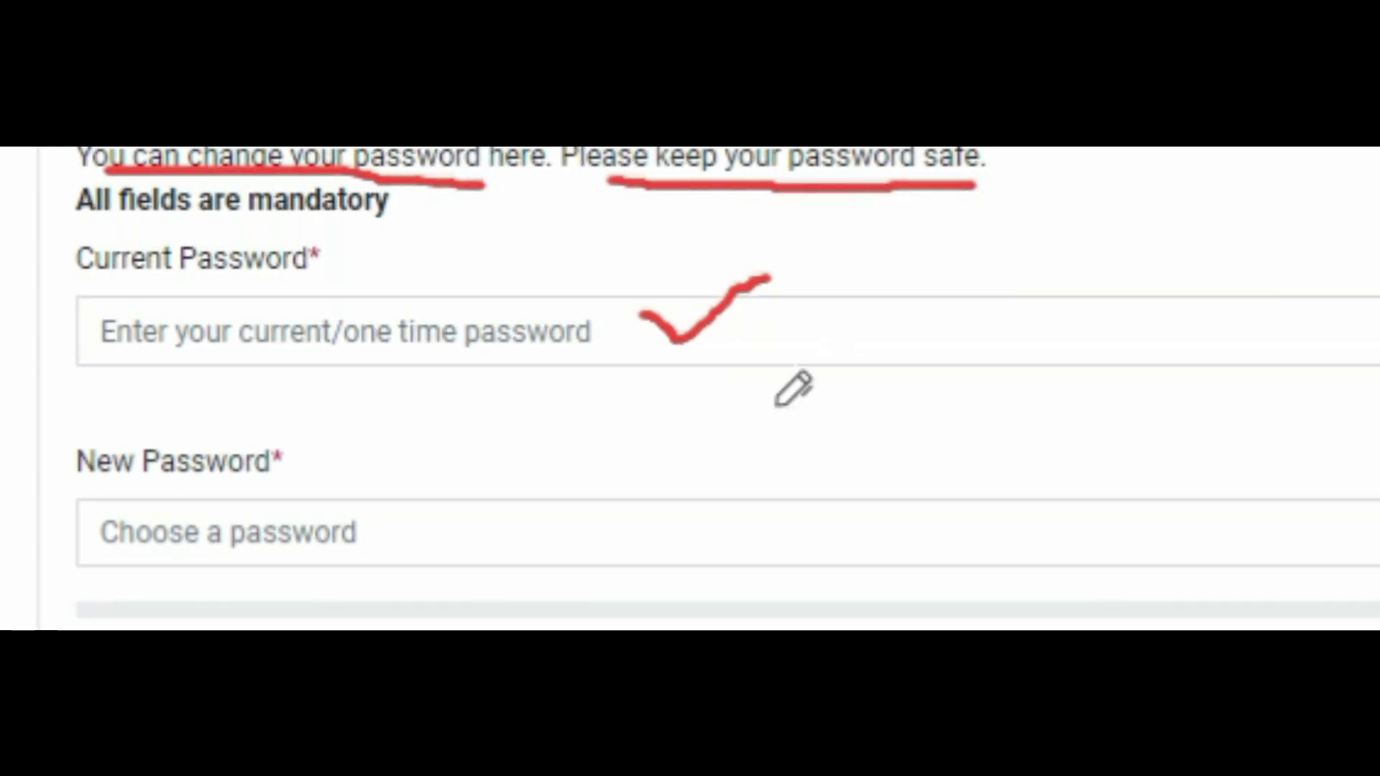
mouse_move(515, 439)
left_mouse_down()
mouse_move(545, 467)
mouse_move(620, 387)
left_mouse_up()
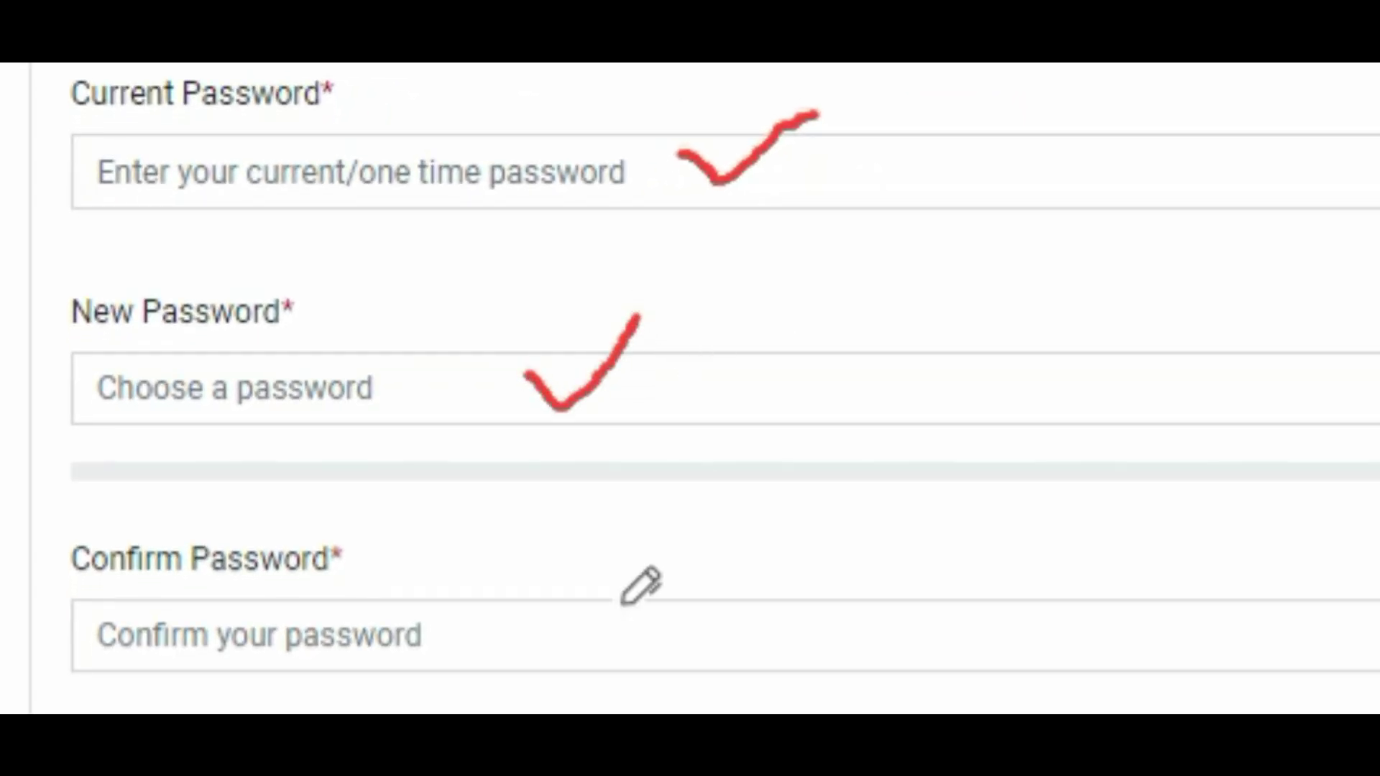
mouse_move(515, 618)
left_mouse_down()
mouse_move(537, 641)
mouse_move(607, 557)
left_mouse_up()
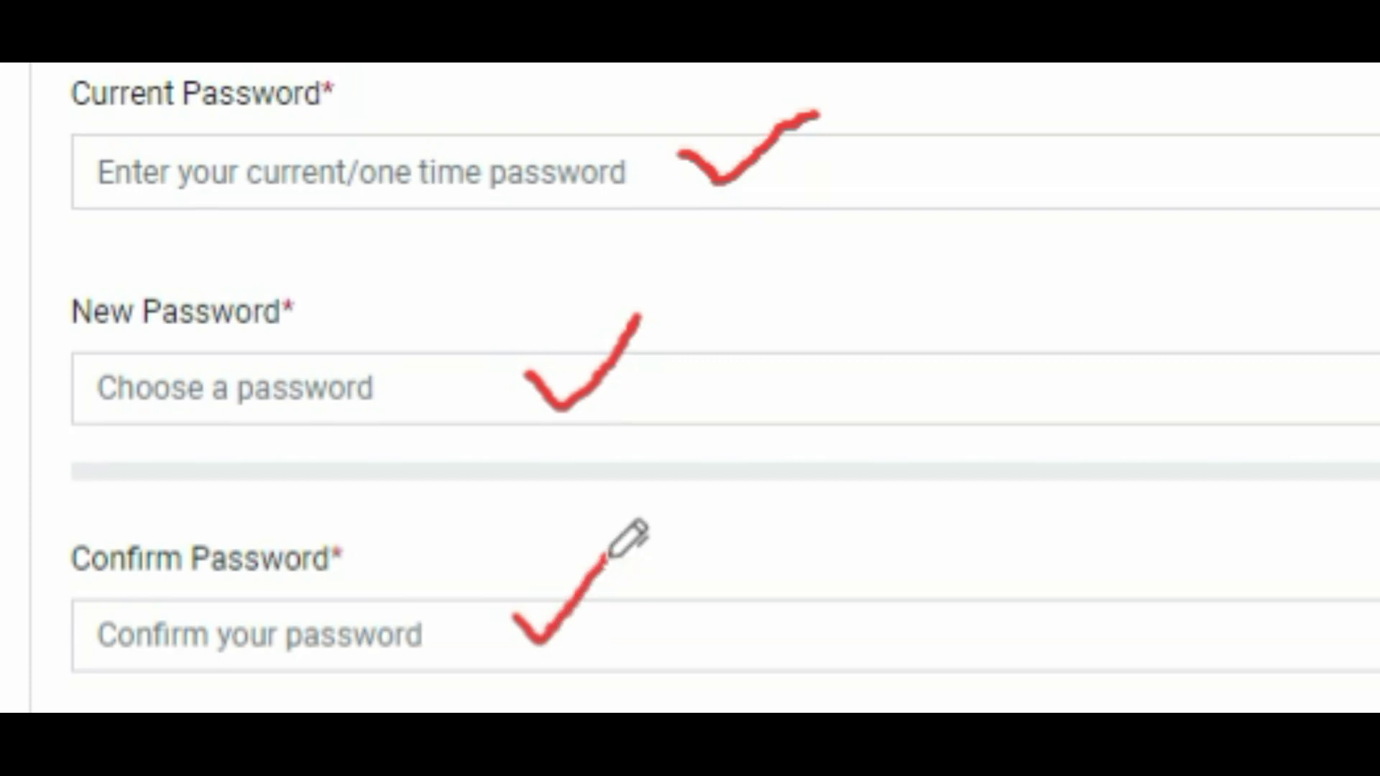